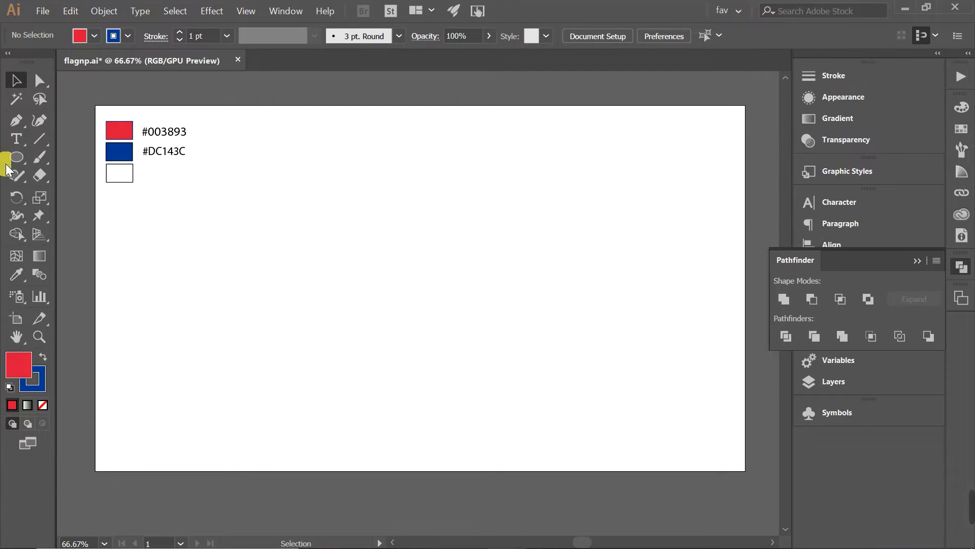
Step: Draw a red rectangle in the middle of the artboard and delete its upper-right anchor point to leave a right triangle
right_click(21, 151)
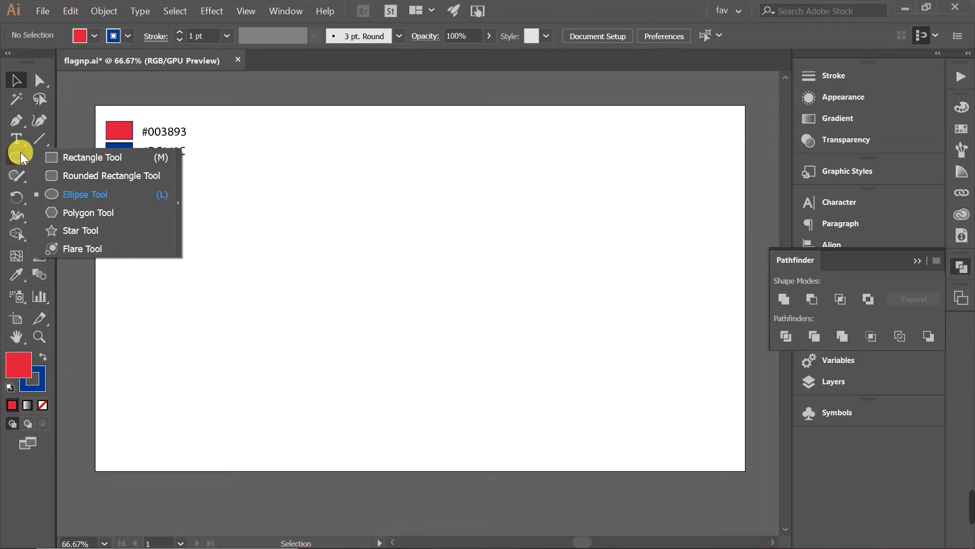
click(72, 162)
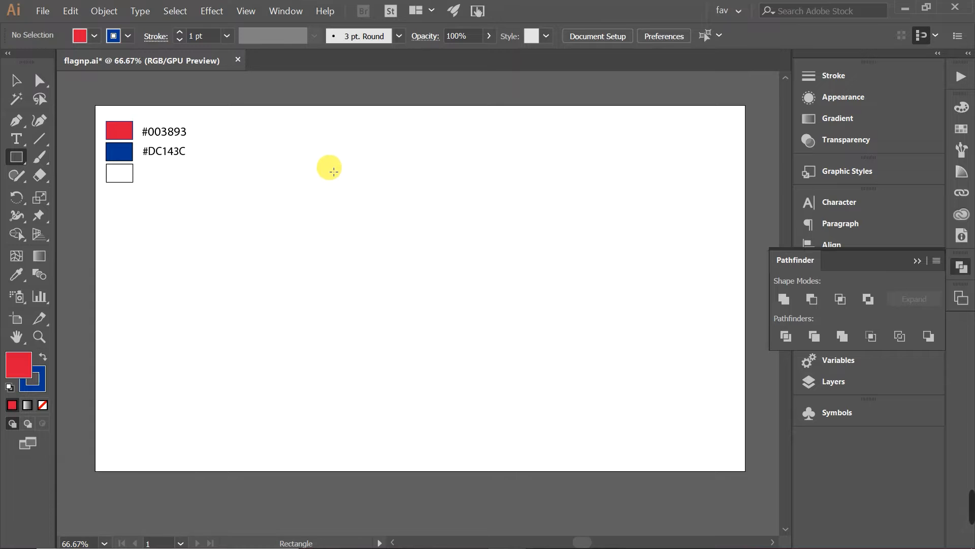
drag(320, 173, 519, 295)
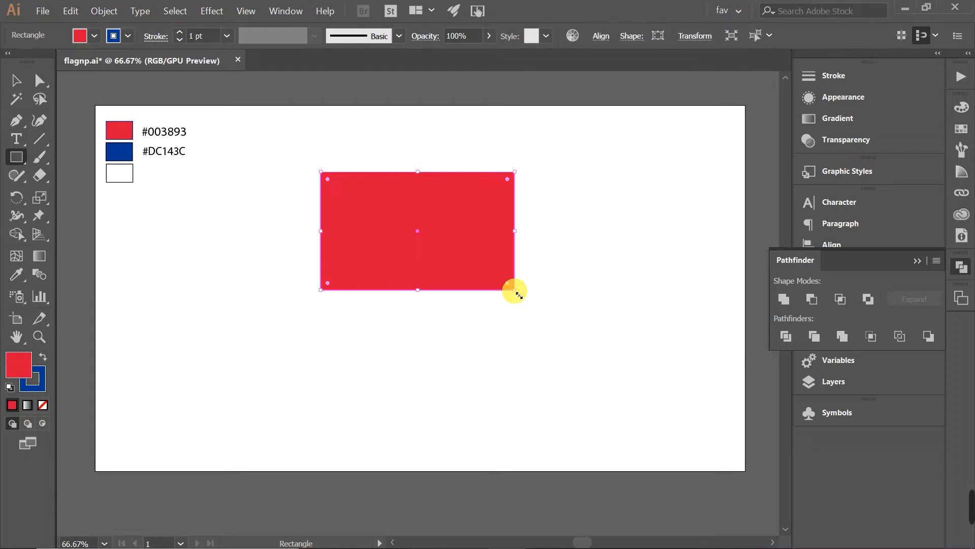
click(14, 122)
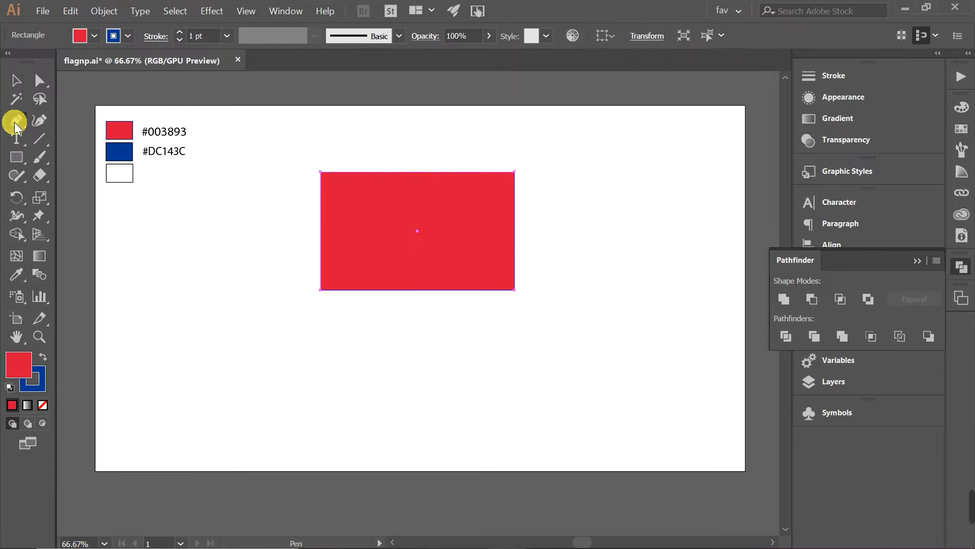
click(515, 173)
Step: Move the red triangle up near the artboard's upper edge and stretch it slightly taller
click(12, 78)
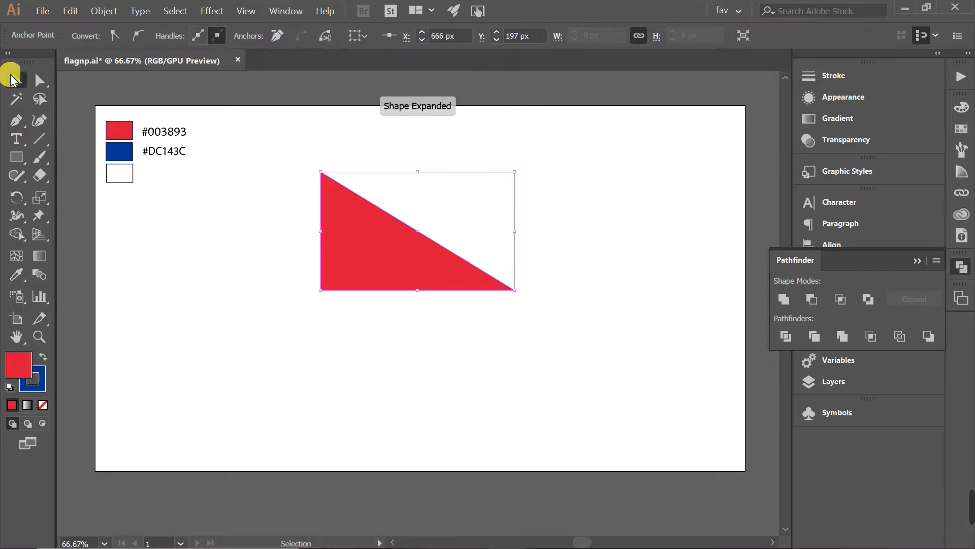
drag(372, 229, 391, 192)
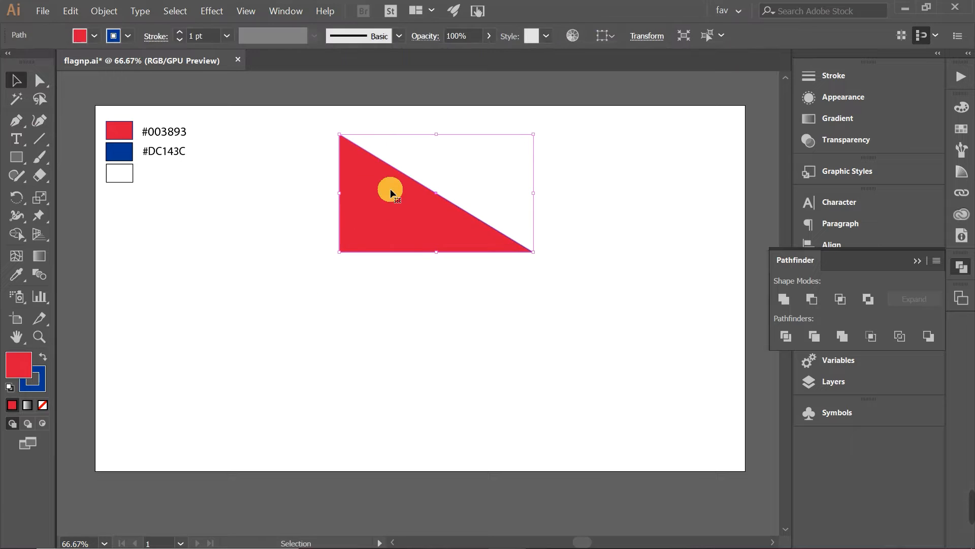
drag(436, 252, 451, 236)
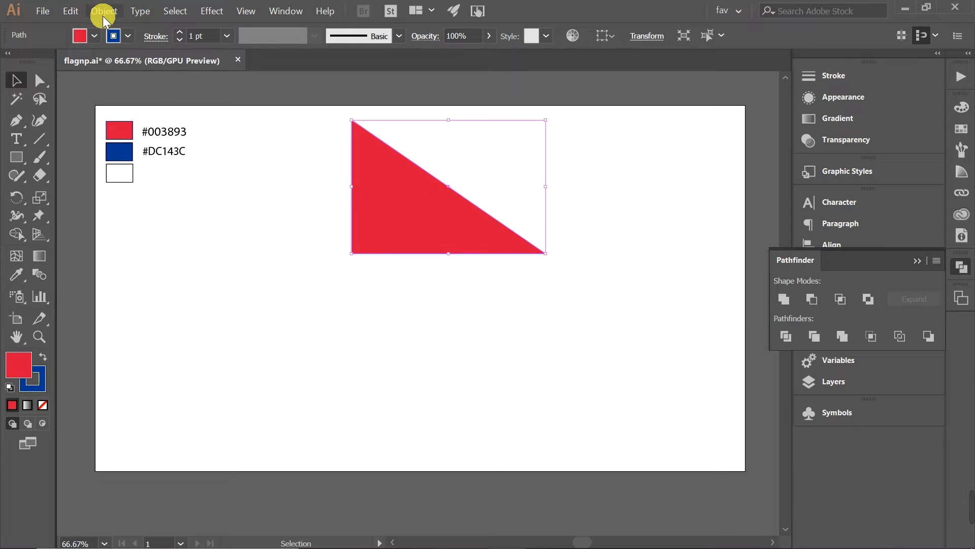
Step: Paste a copy of the triangle in place and shift it straight down so it partly overlaps the original
click(73, 12)
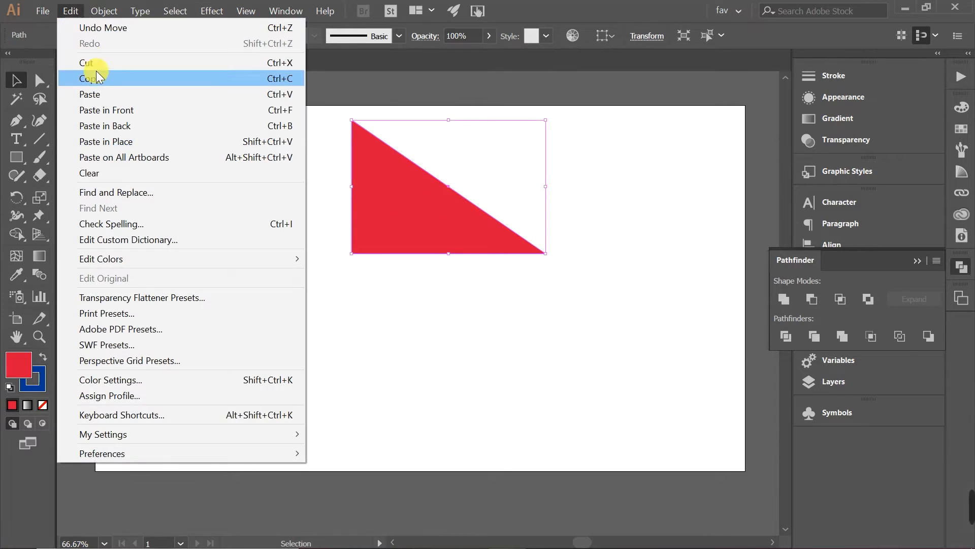
click(95, 79)
click(70, 10)
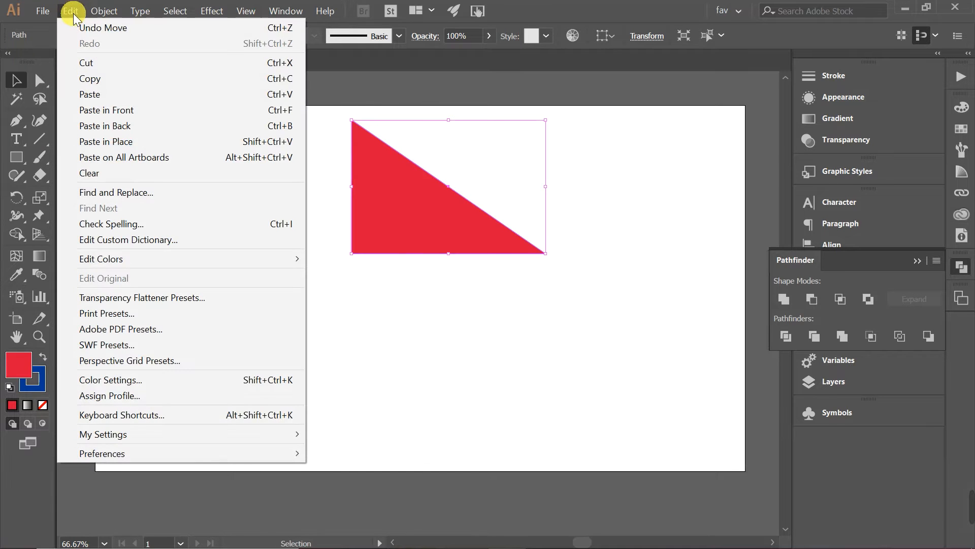
click(118, 142)
key(Down)
key(Down)
key(Down)
key(Down)
key(Down)
key(Down)
key(Down)
key(Down)
key(Down)
key(Down)
key(Down)
key(Down)
key(Down)
key(Down)
key(Down)
key(Down)
key(Down)
key(Down)
key(Down)
key(Down)
key(Down)
key(Down)
key(Down)
key(Down)
key(Down)
key(Down)
key(Down)
key(Down)
key(Down)
key(Down)
key(Down)
key(Down)
key(Down)
key(Down)
key(Down)
key(Down)
key(Down)
key(Down)
key(Down)
key(Down)
key(Down)
key(Down)
key(Down)
key(Down)
key(Down)
key(Down)
key(Down)
key(Down)
key(Down)
key(Down)
key(Down)
key(Down)
key(Down)
key(Down)
key(Down)
key(Down)
key(Down)
key(Down)
key(Down)
key(Down)
key(Down)
key(Down)
key(Down)
key(Down)
key(Down)
key(Down)
key(Down)
key(Down)
key(Down)
key(Down)
key(Down)
key(Down)
key(Down)
key(Down)
key(Down)
key(Down)
key(Down)
key(Down)
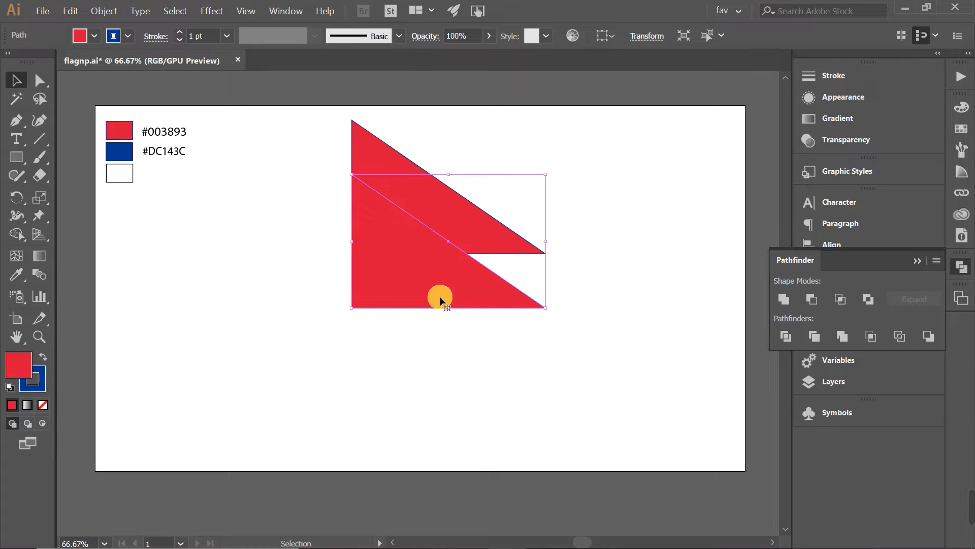
Step: Stretch the lower triangle's bottom edge downward to make it taller than the upper one
drag(449, 307, 448, 340)
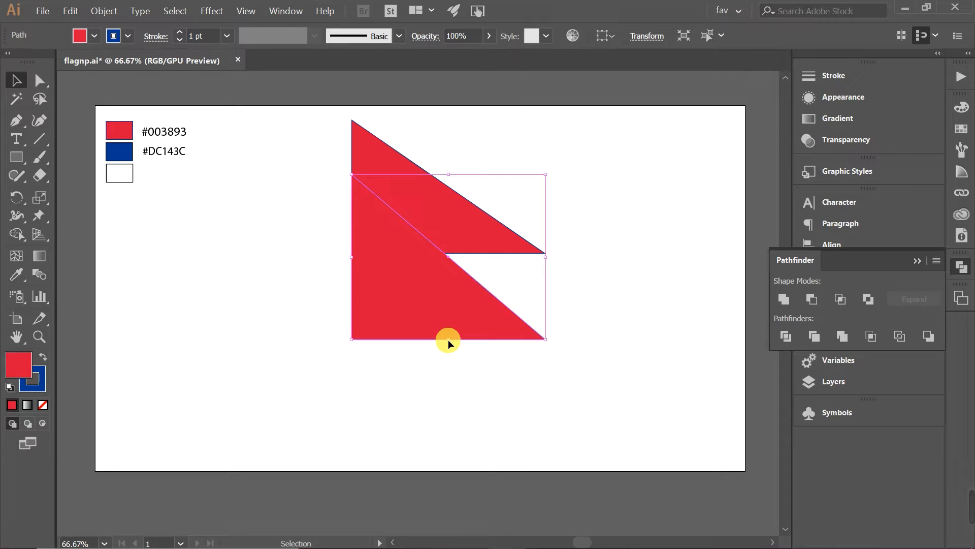
drag(448, 340, 446, 356)
click(569, 261)
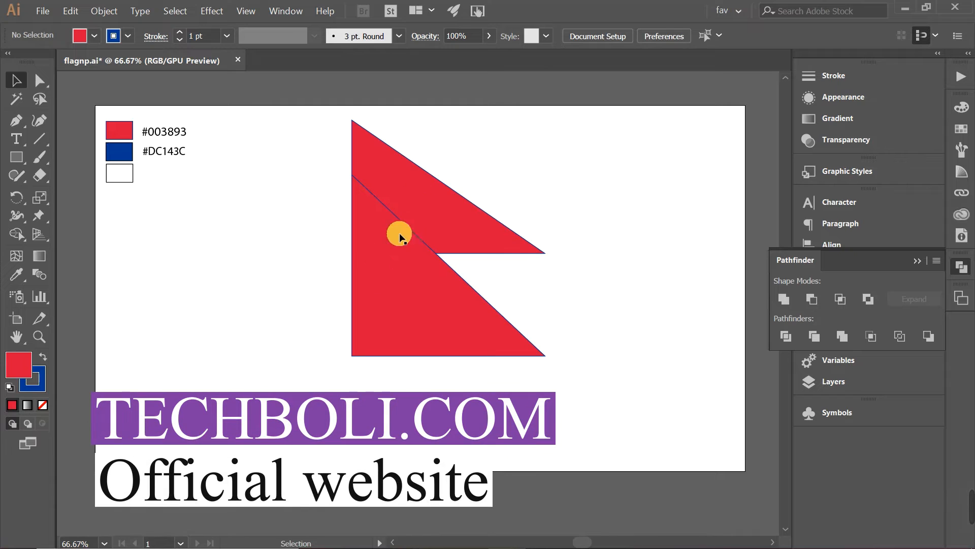
click(417, 204)
click(405, 291)
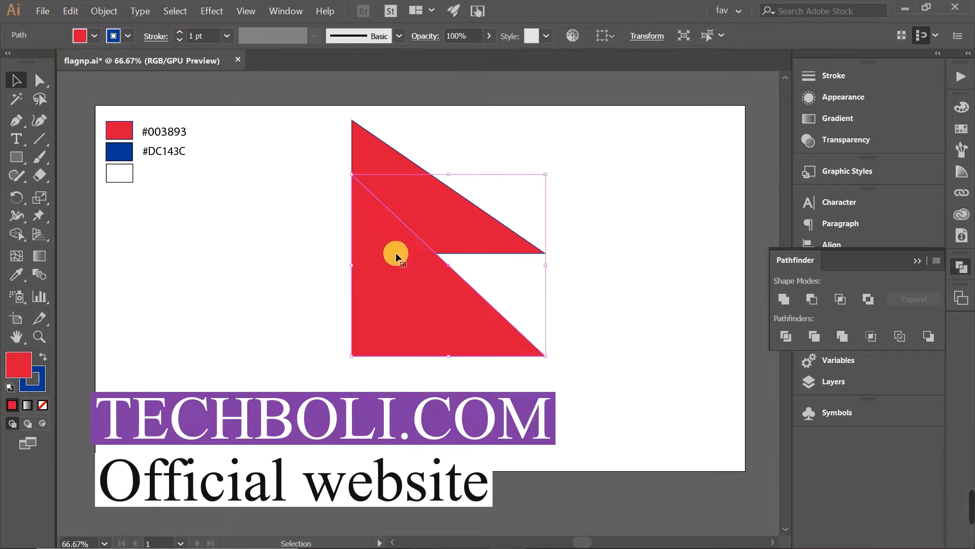
click(433, 131)
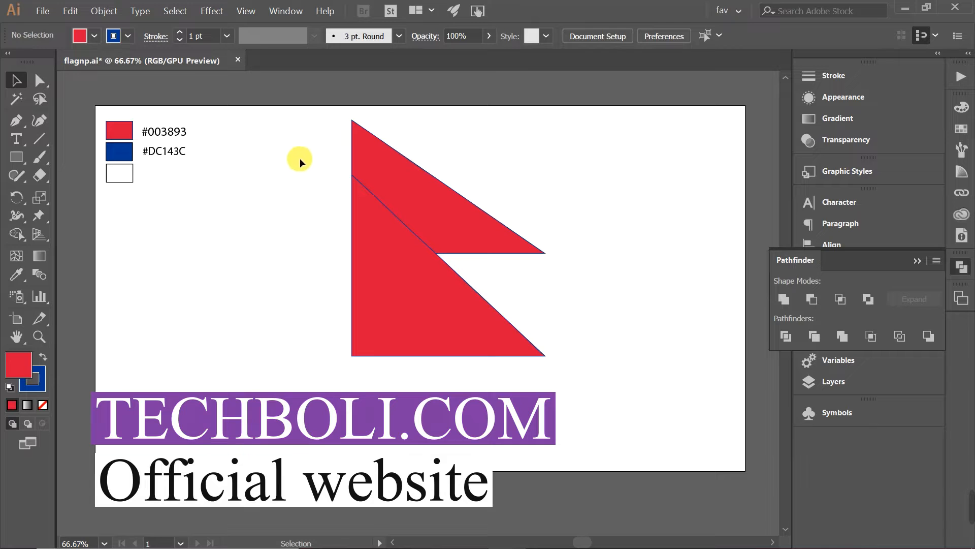
Step: Merge the two overlapping triangles into a single double-pennant flag shape with the Shape Builder tool
drag(314, 161, 479, 298)
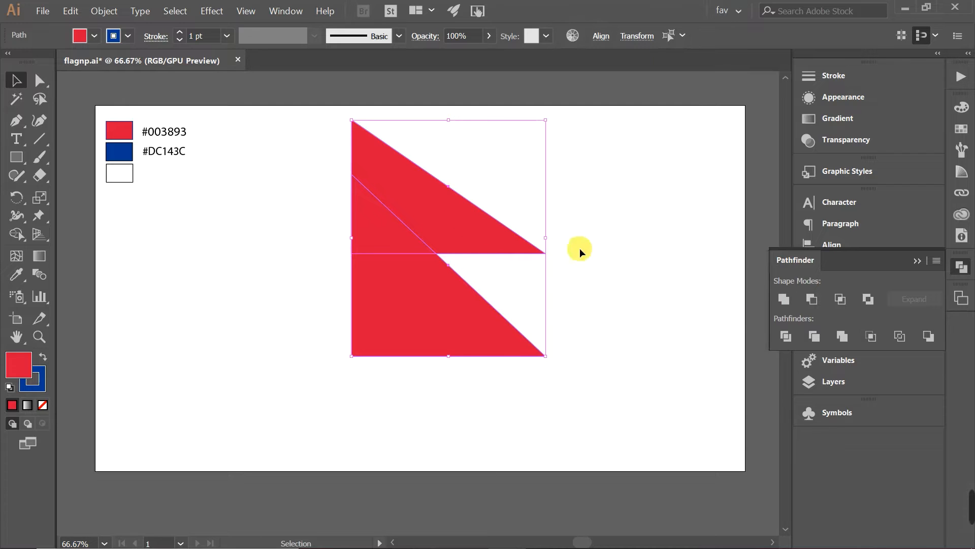
click(17, 235)
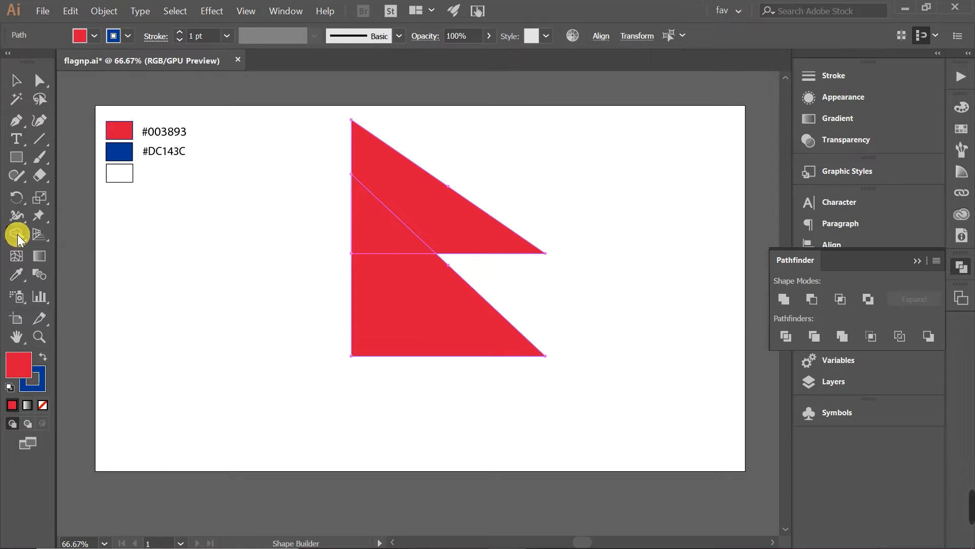
mouse_move(416, 199)
mouse_down()
mouse_move(391, 222)
mouse_move(394, 291)
mouse_up()
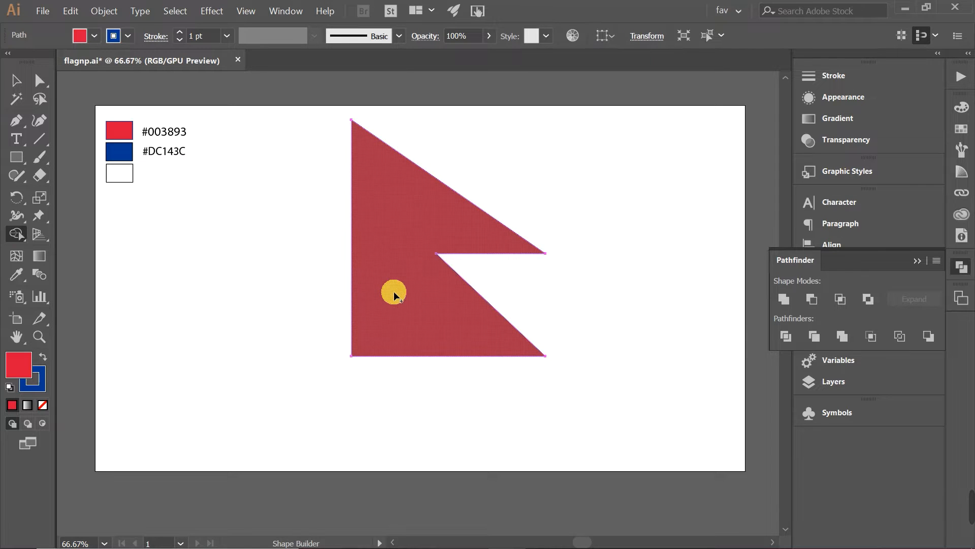
click(15, 80)
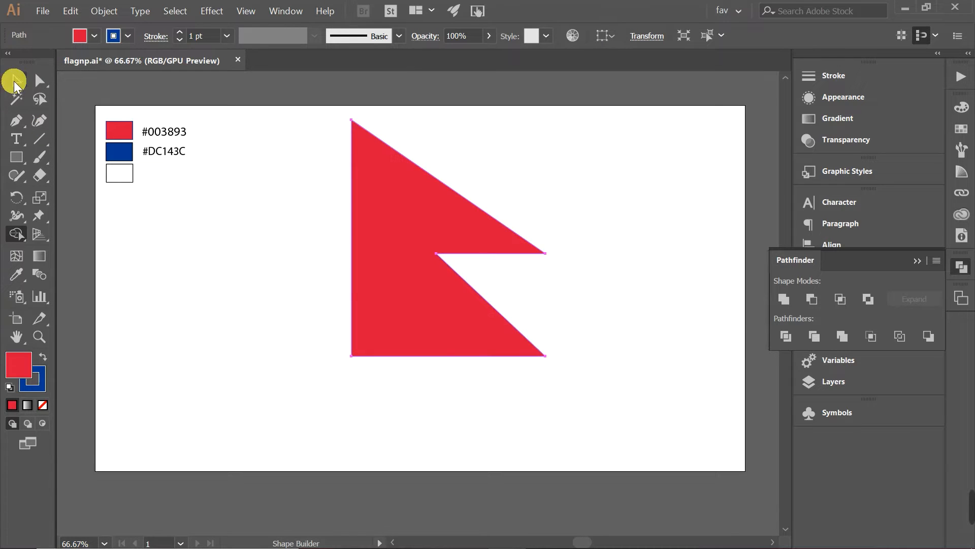
click(357, 237)
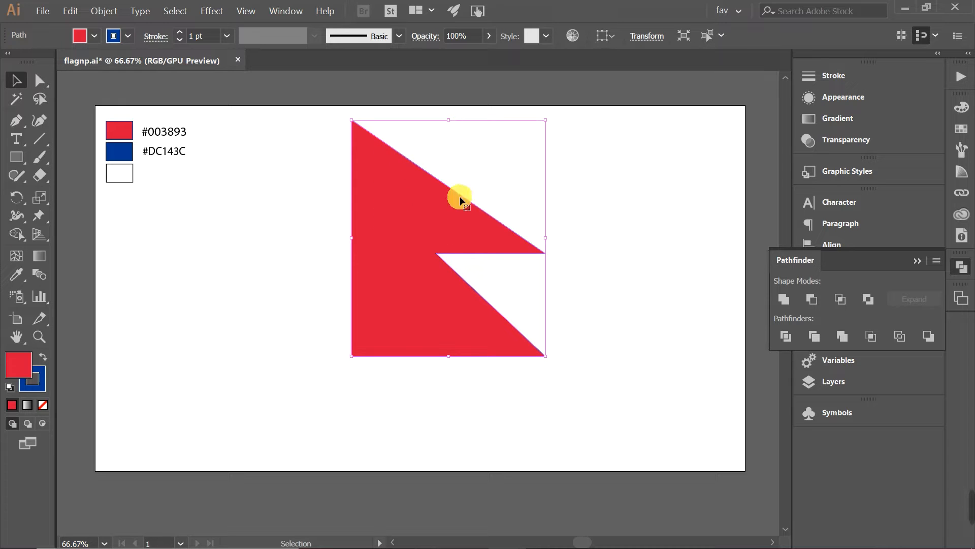
click(315, 134)
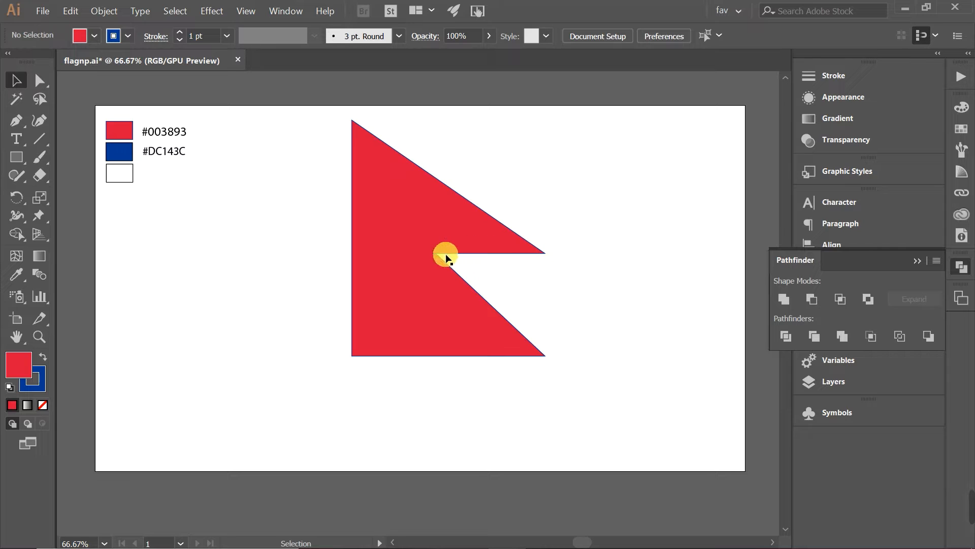
Step: Set the stroke weight of the merged flag shape's blue border to 16 pt
click(417, 240)
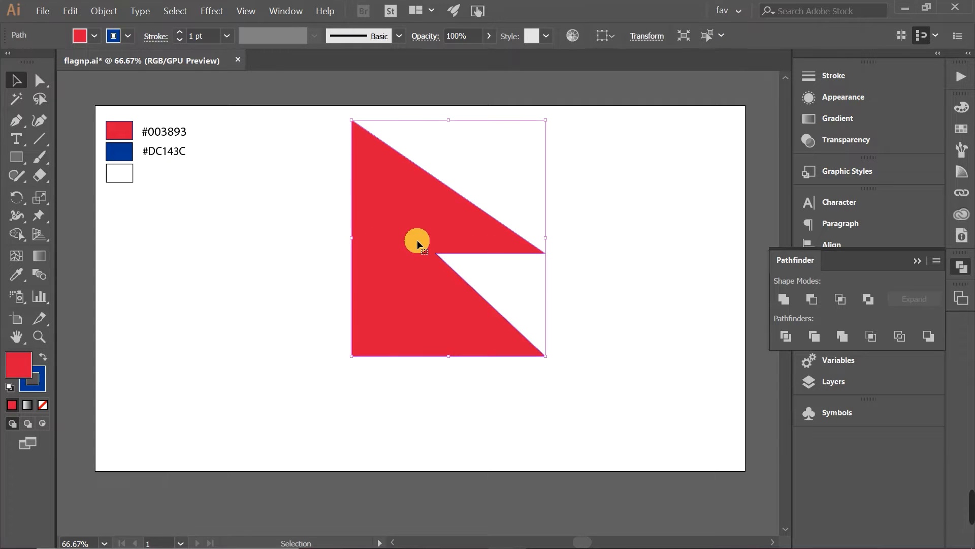
scroll(195, 42, up, 13)
scroll(195, 42, up, 1)
scroll(195, 41, up, 1)
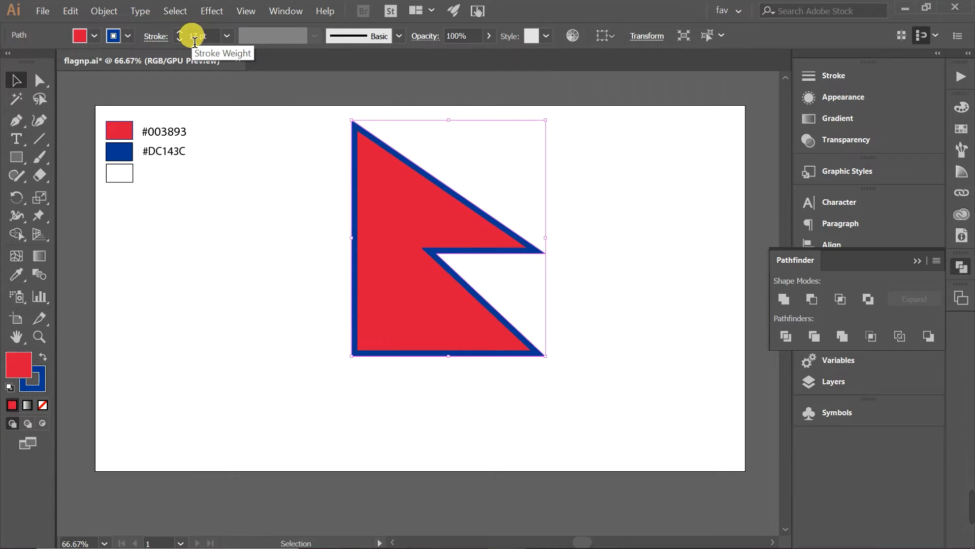
click(649, 273)
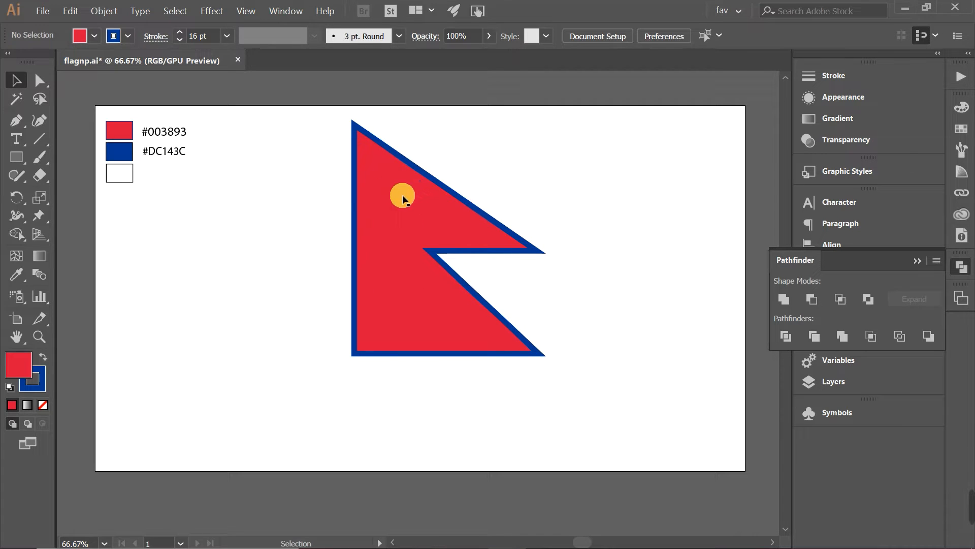
Step: Draw a red circle with no stroke in the empty area beside the flag's straight vertical edge
click(17, 157)
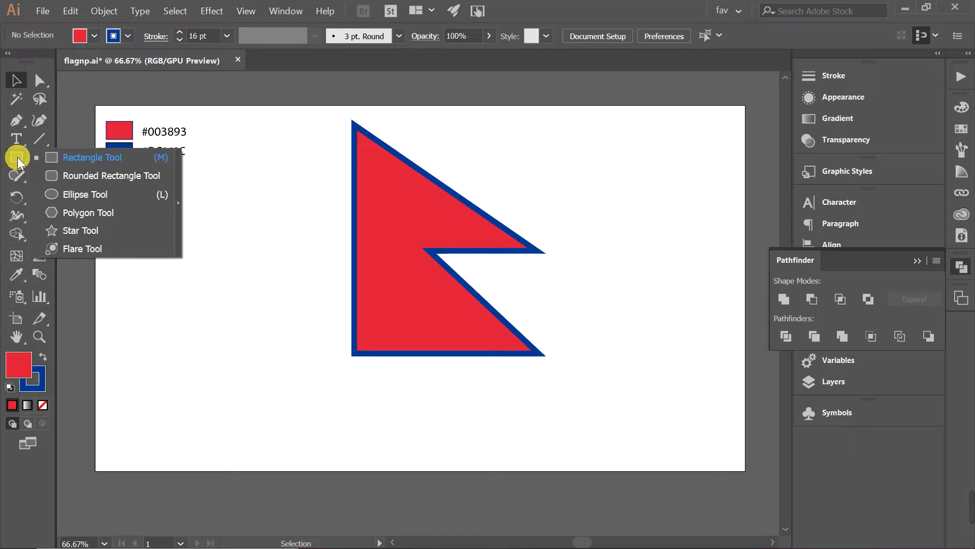
click(76, 197)
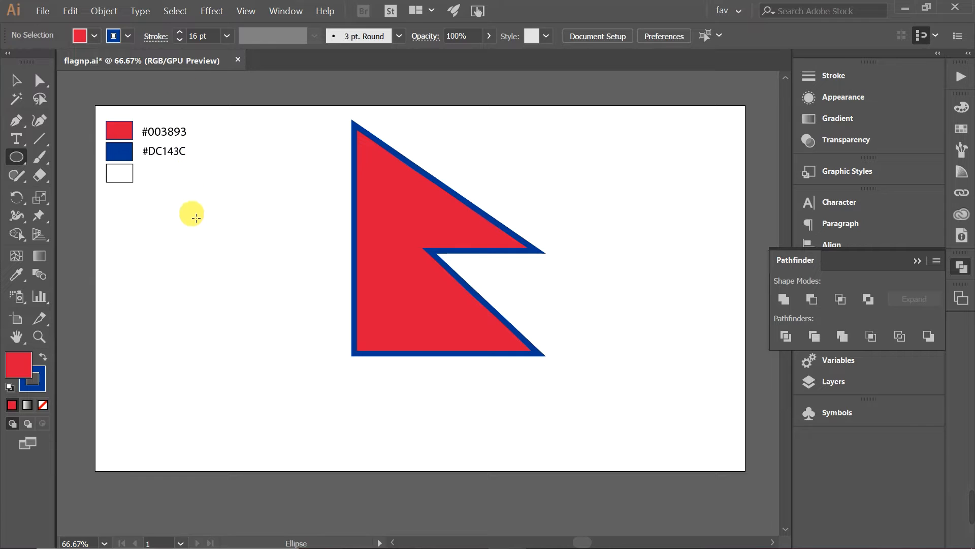
click(128, 35)
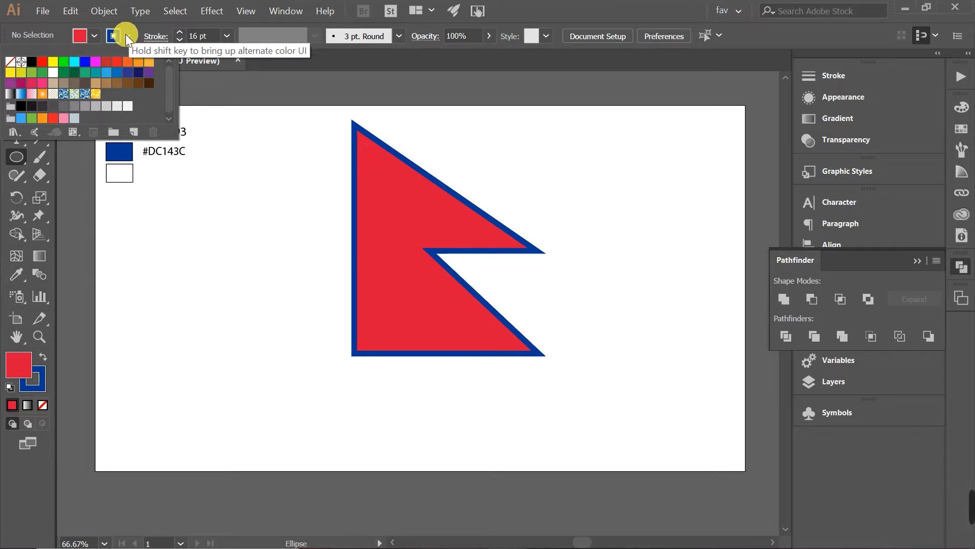
click(10, 62)
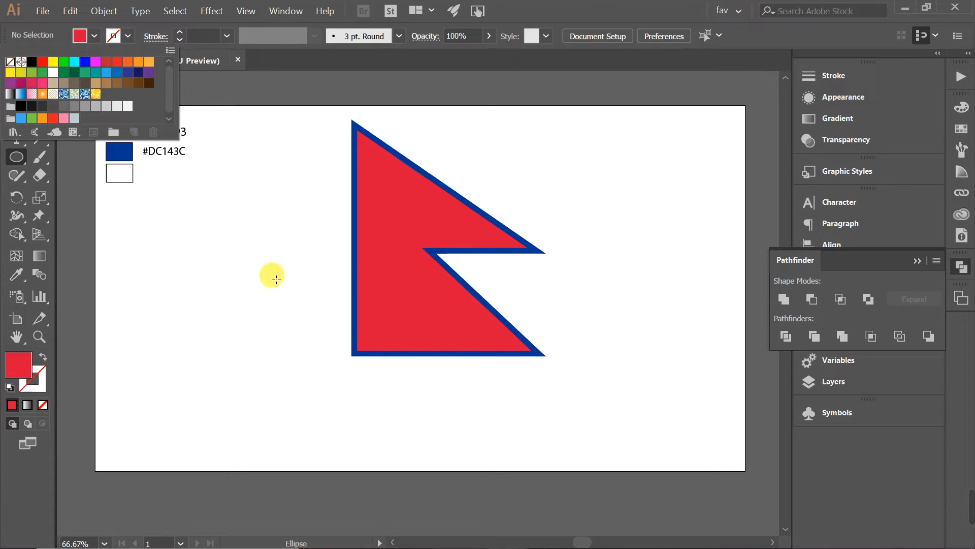
click(171, 235)
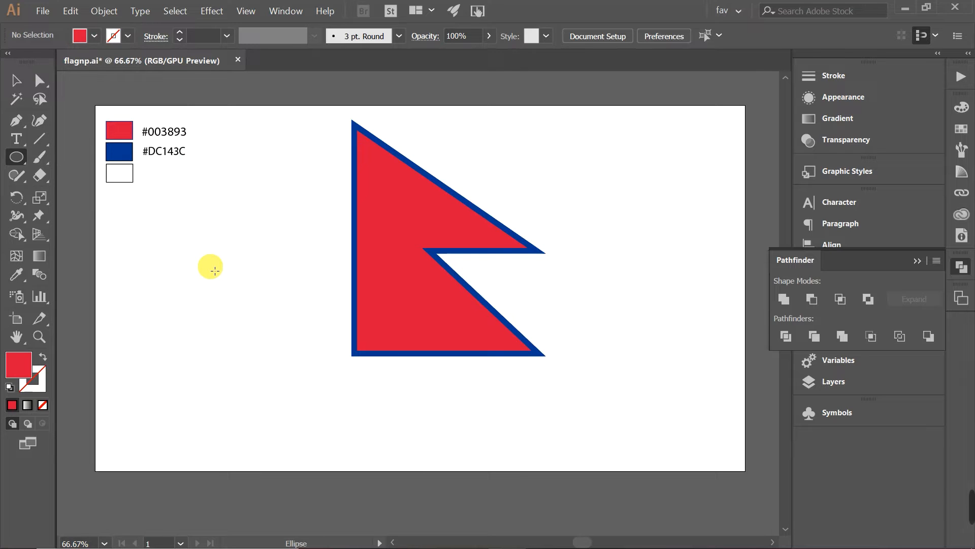
drag(180, 213, 256, 324)
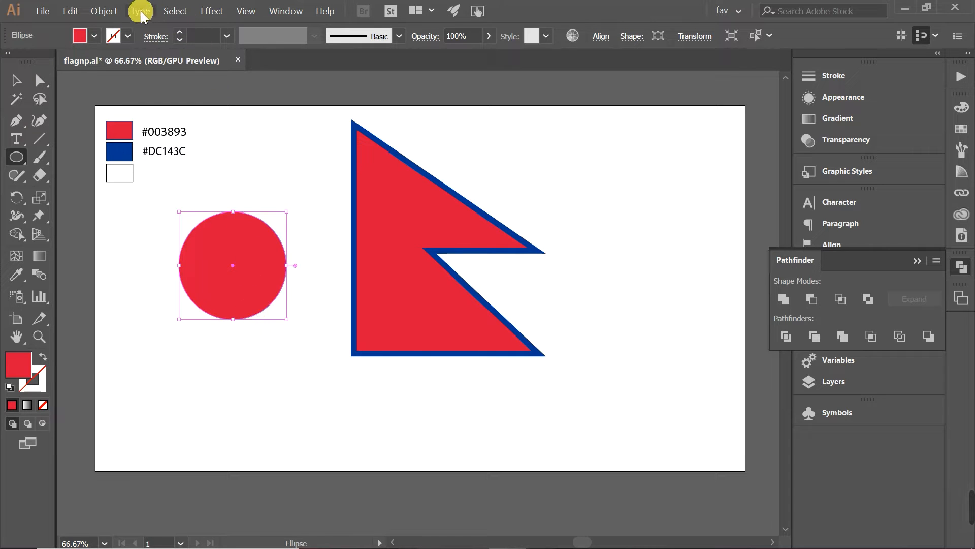
Step: Apply a Zig Zag effect to the red circle with size 9 px absolute, 11 ridges per segment and corner points
click(212, 11)
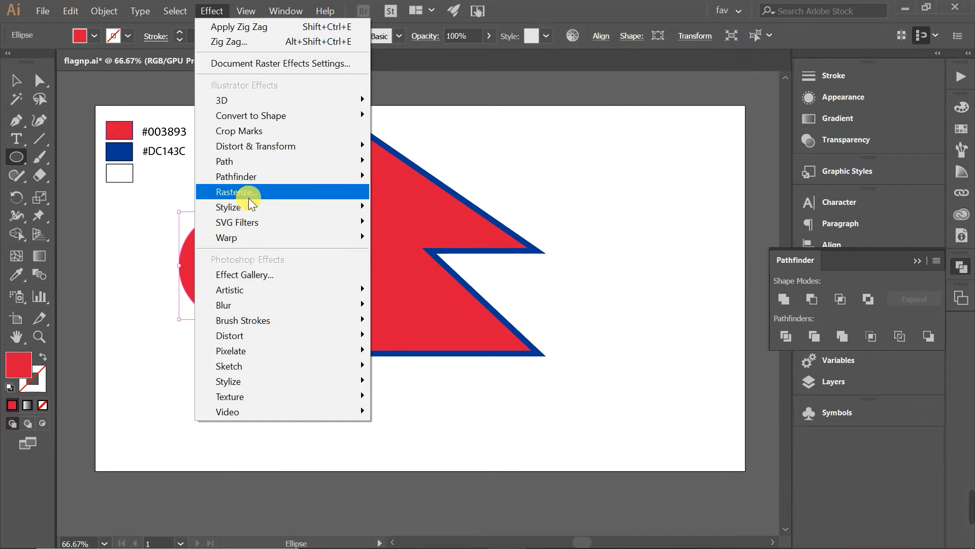
mouse_move(223, 150)
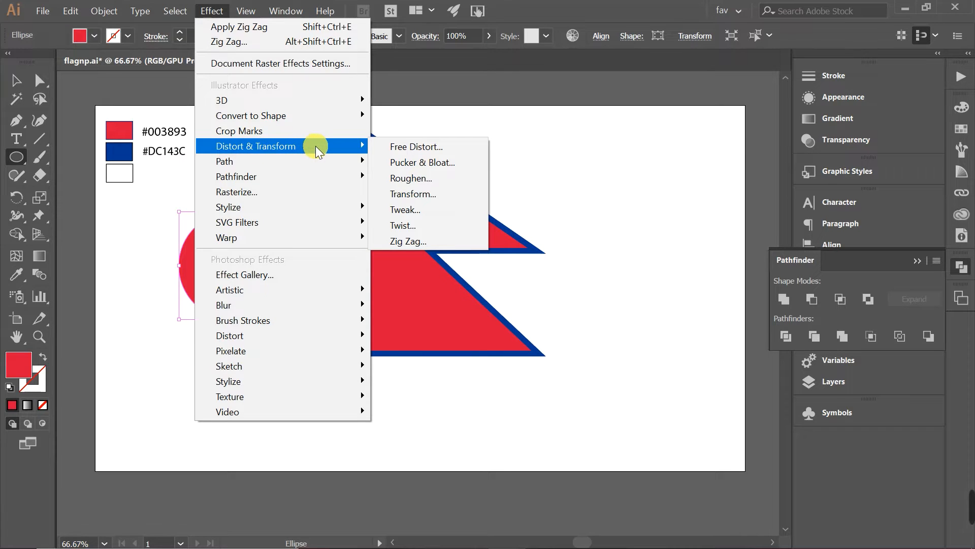
click(413, 240)
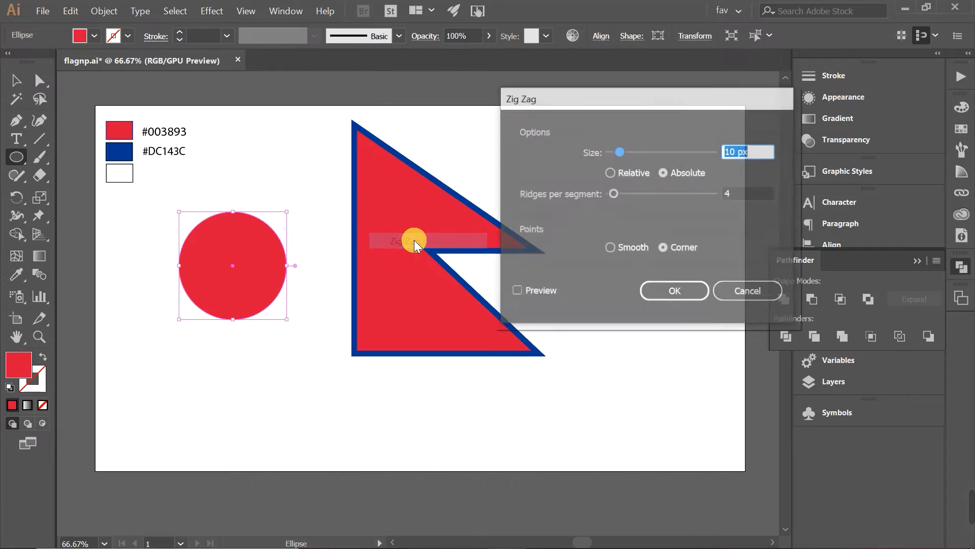
click(518, 289)
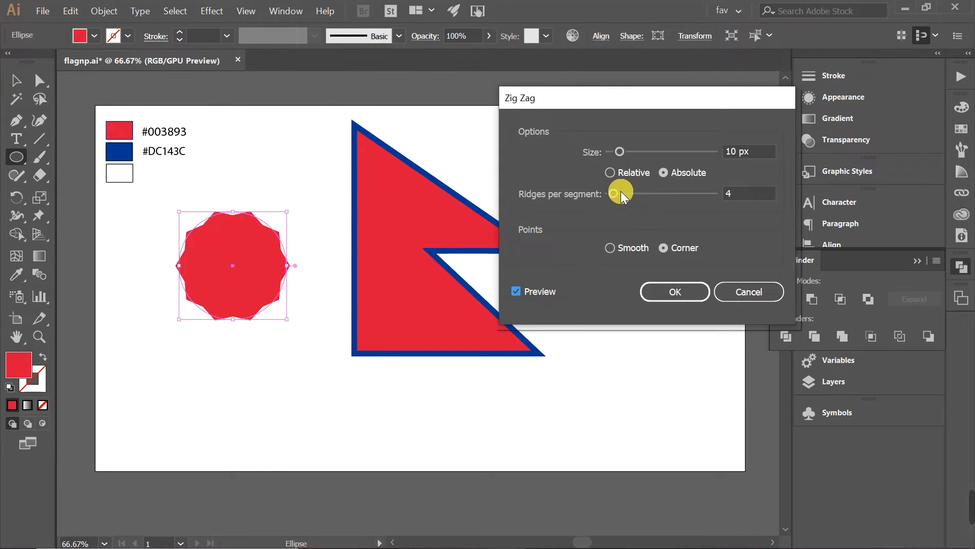
drag(614, 192, 617, 192)
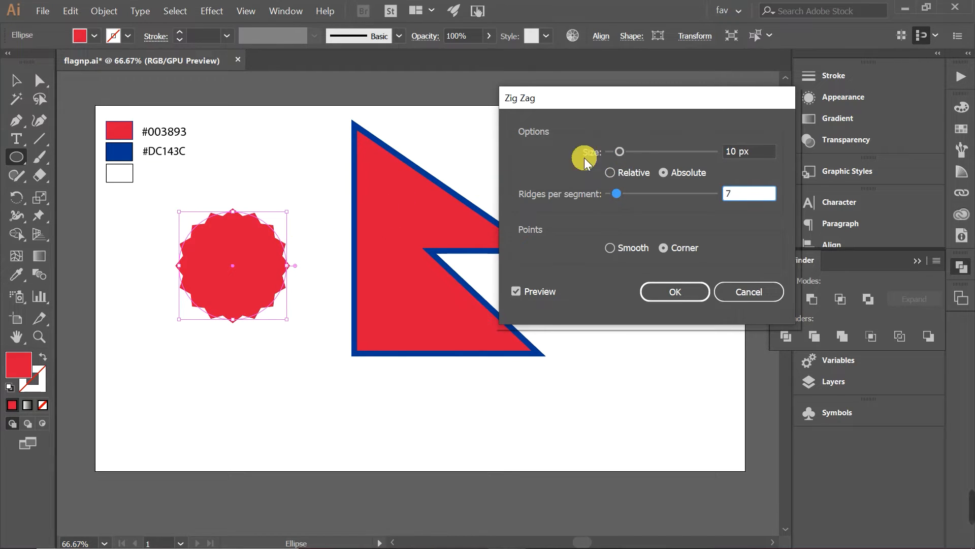
drag(623, 153, 617, 151)
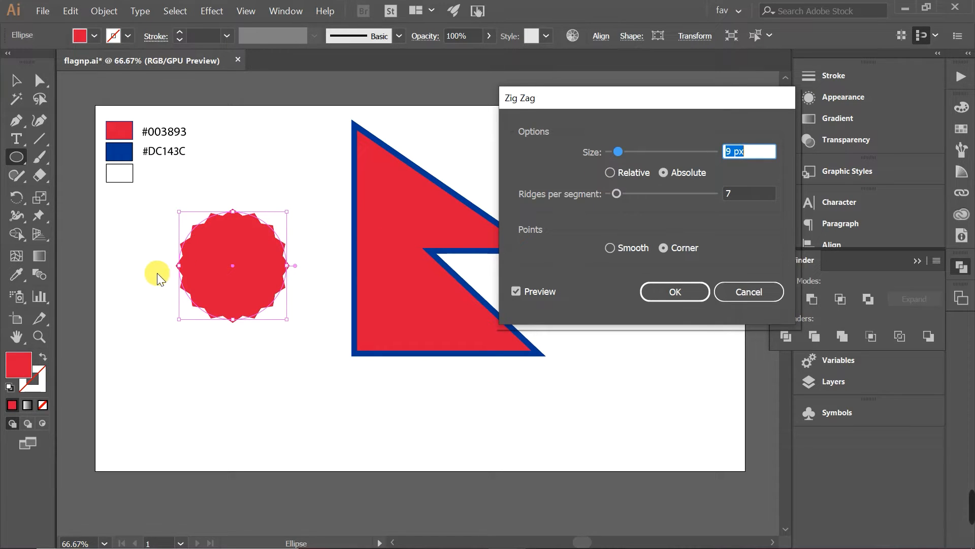
drag(613, 194, 617, 194)
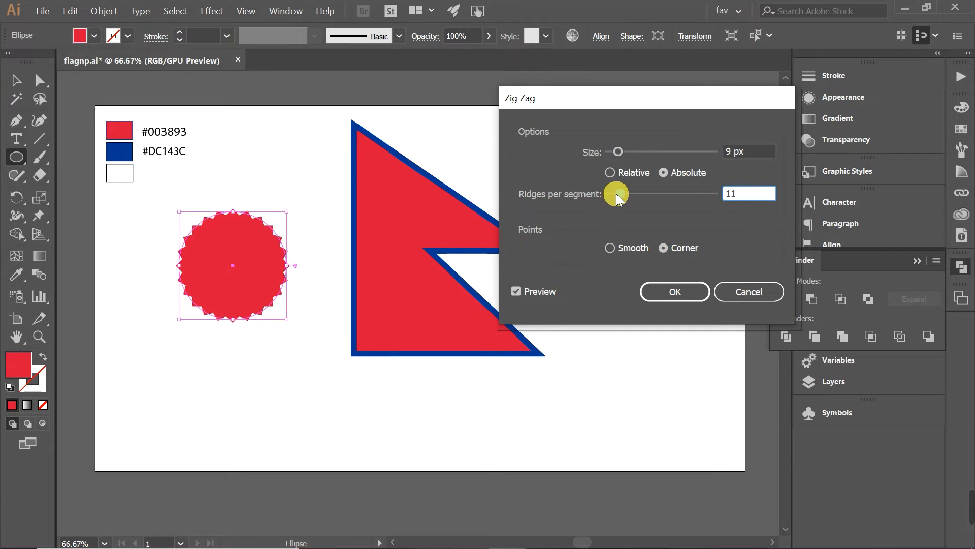
click(665, 294)
click(320, 181)
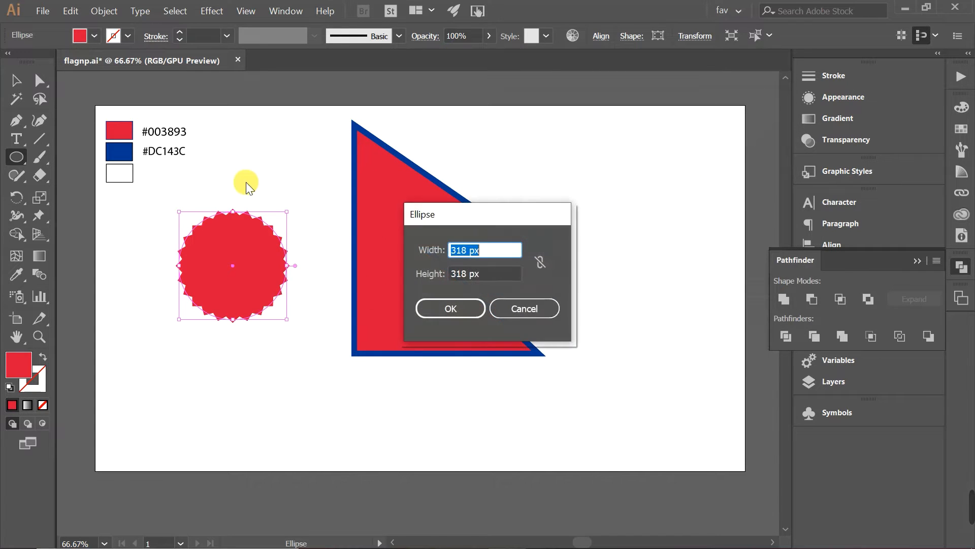
click(526, 309)
click(16, 81)
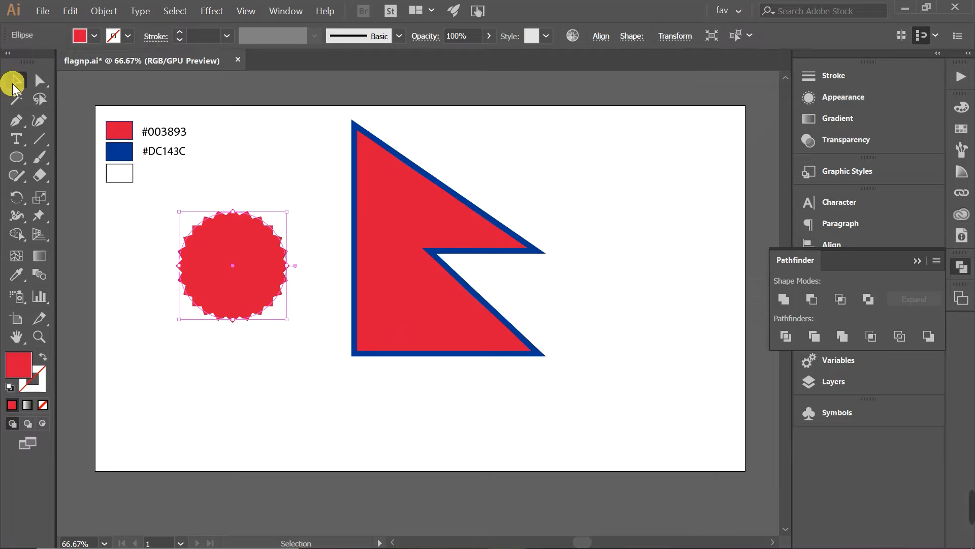
click(113, 216)
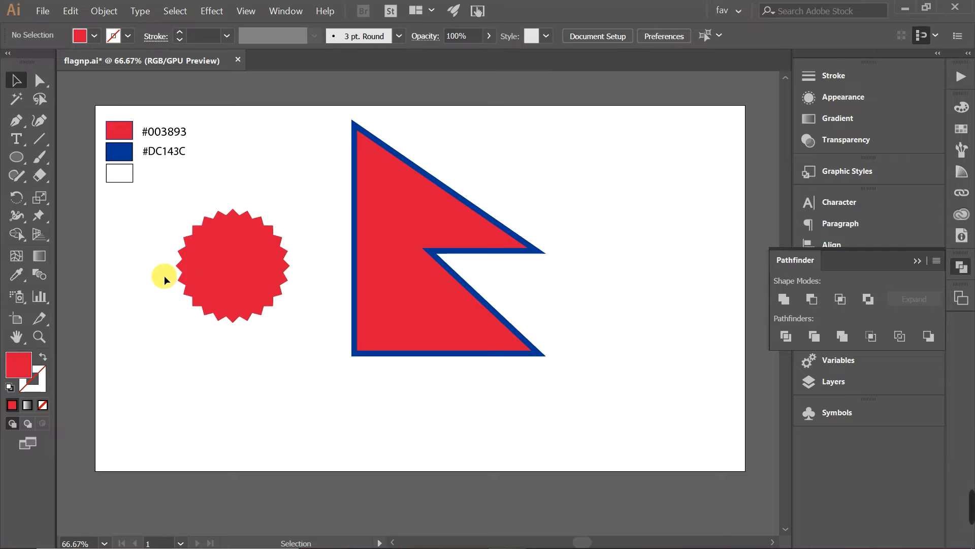
Step: Draw an RGB Cyan rectangle wider than the zig-zag circle and position it over the circle's lower half
click(20, 158)
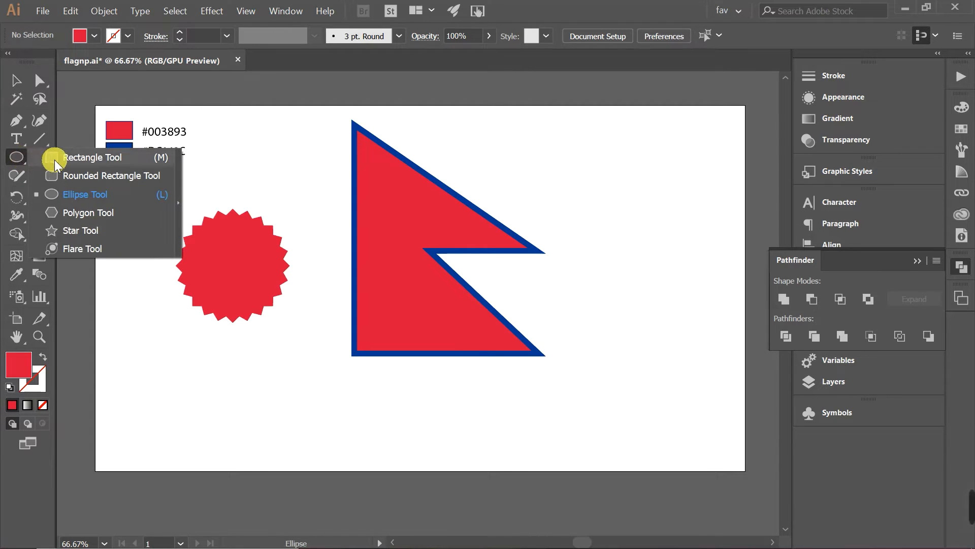
click(81, 159)
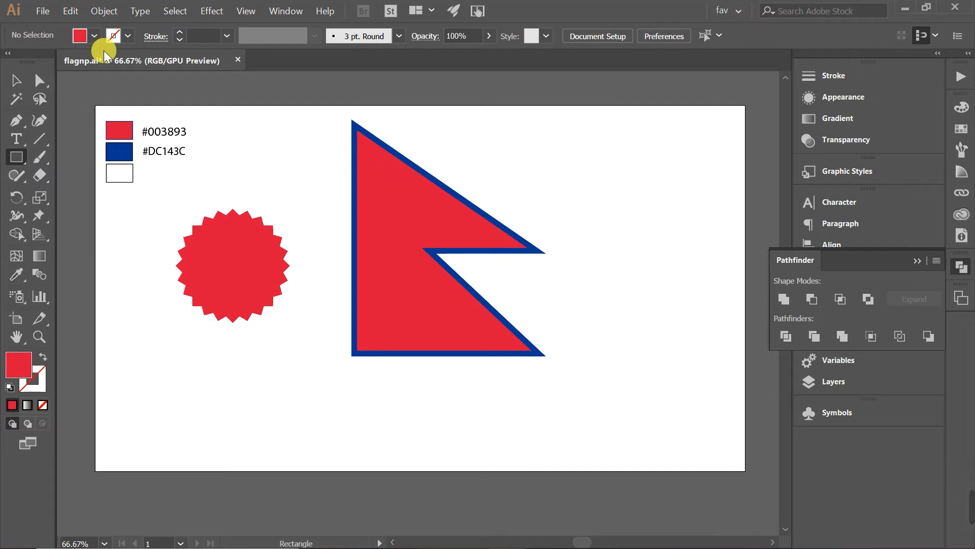
click(94, 35)
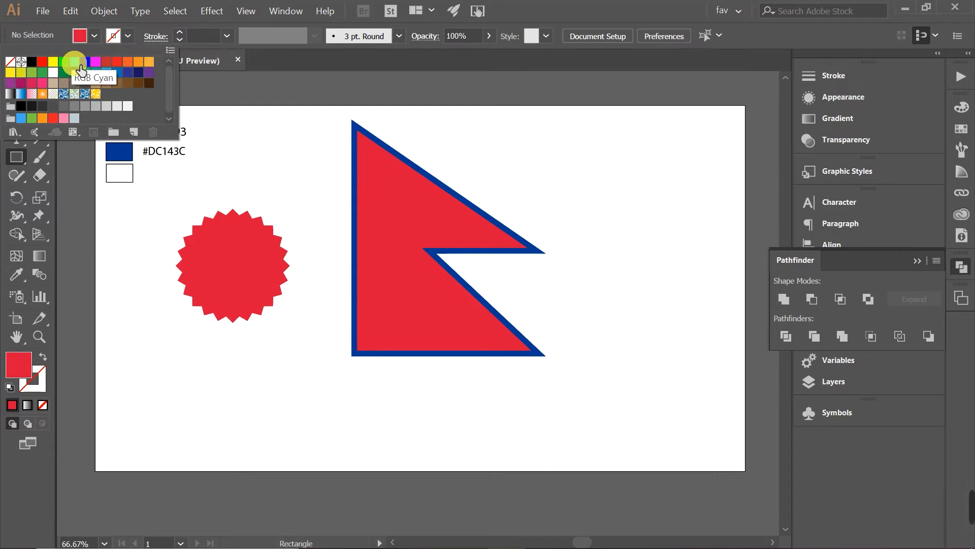
click(75, 62)
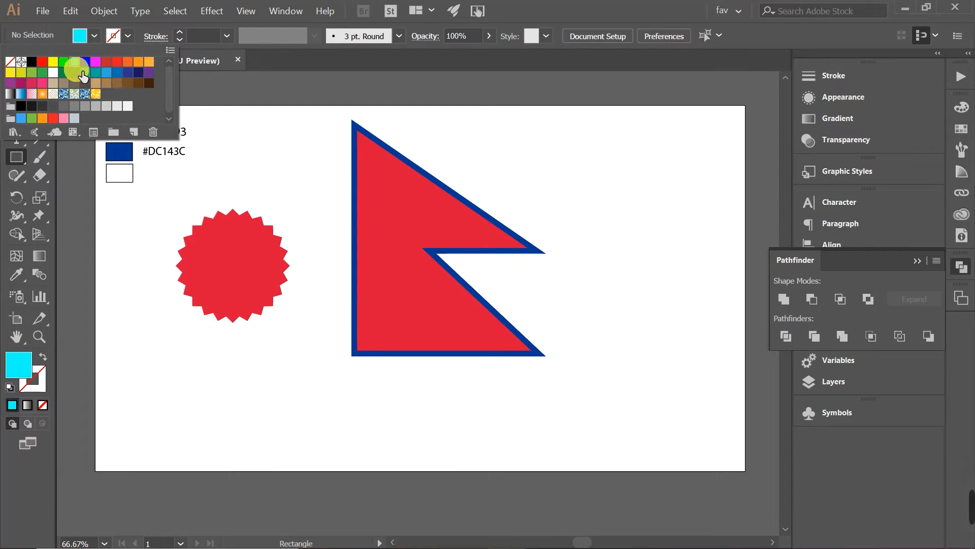
click(136, 273)
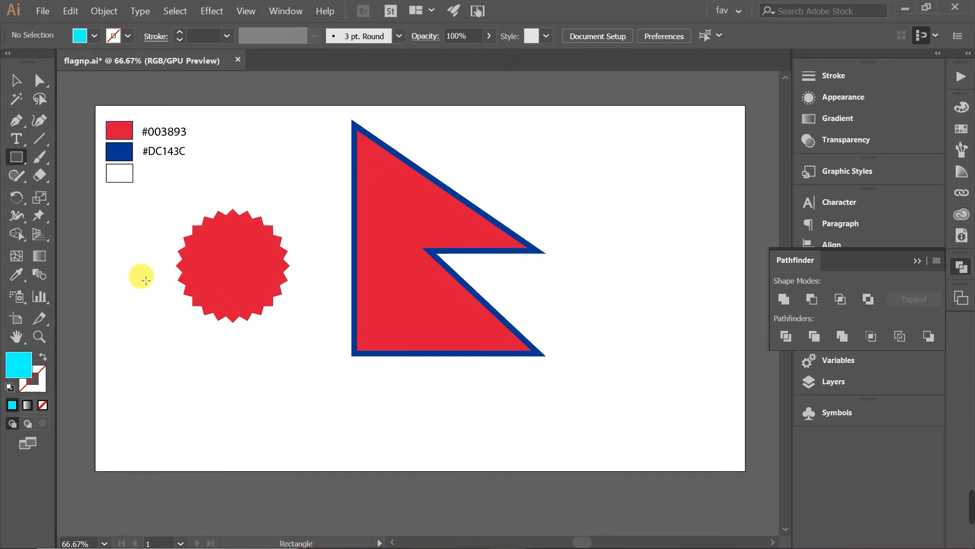
drag(131, 248, 319, 350)
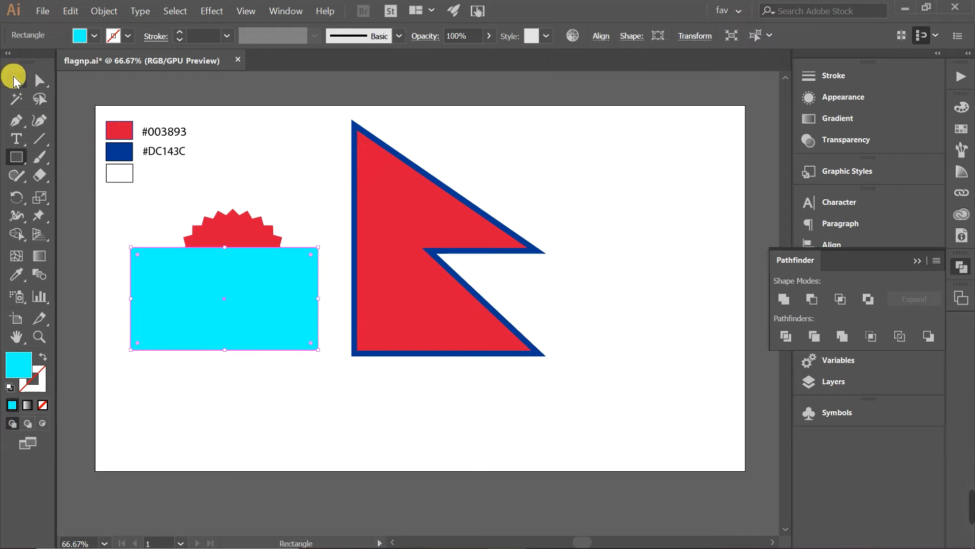
click(16, 80)
drag(207, 262, 212, 289)
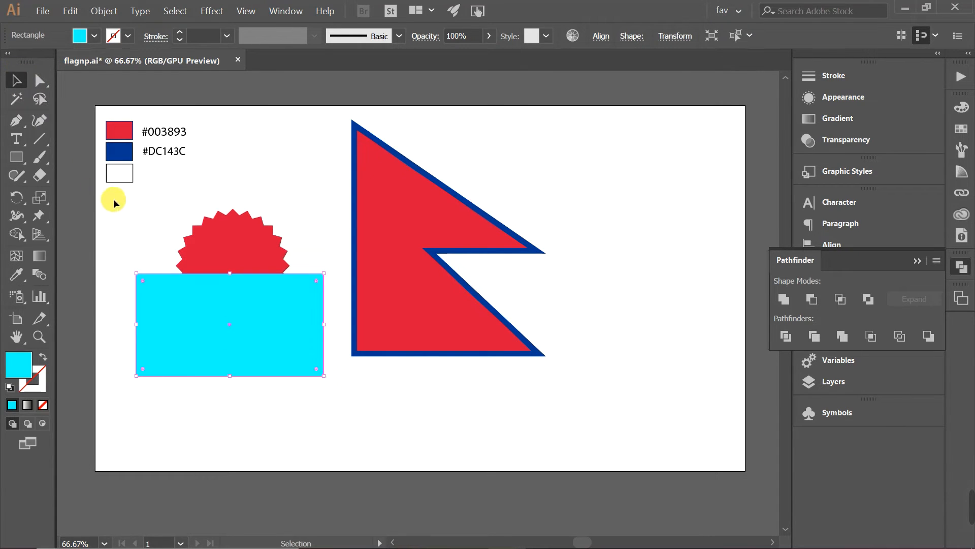
Step: Remove the cyan rectangle and the part of the zig-zag circle it covers with the Shape Builder tool
click(114, 199)
drag(144, 217, 267, 355)
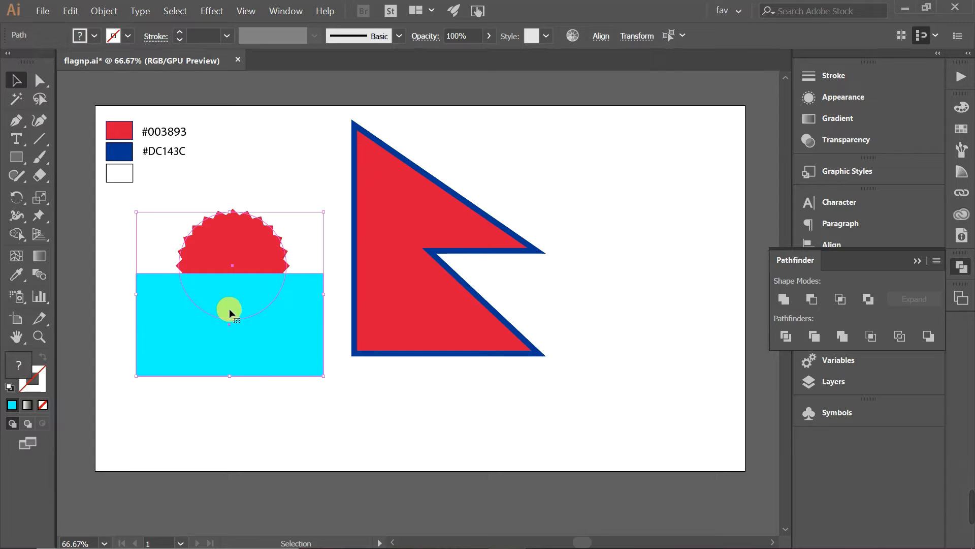
click(20, 234)
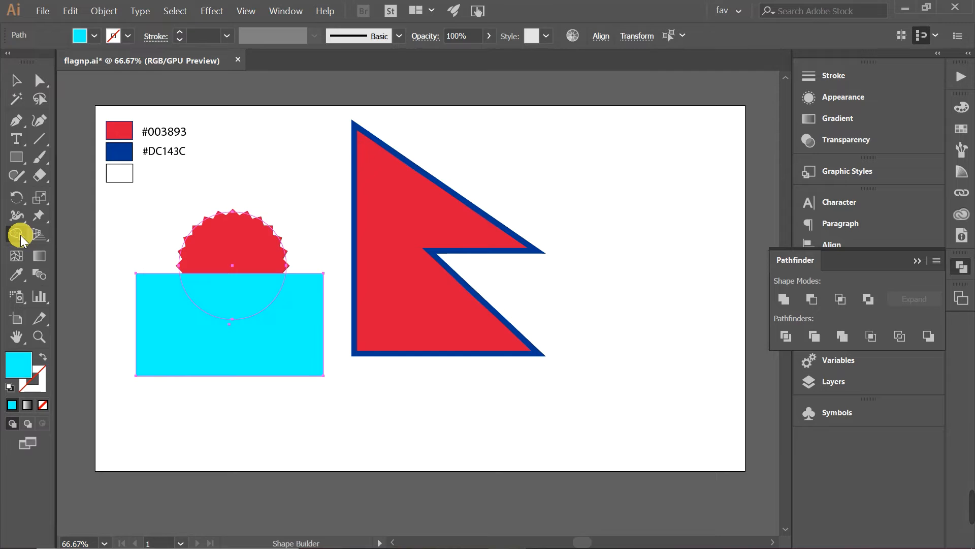
alt+click(230, 307)
alt+click(240, 351)
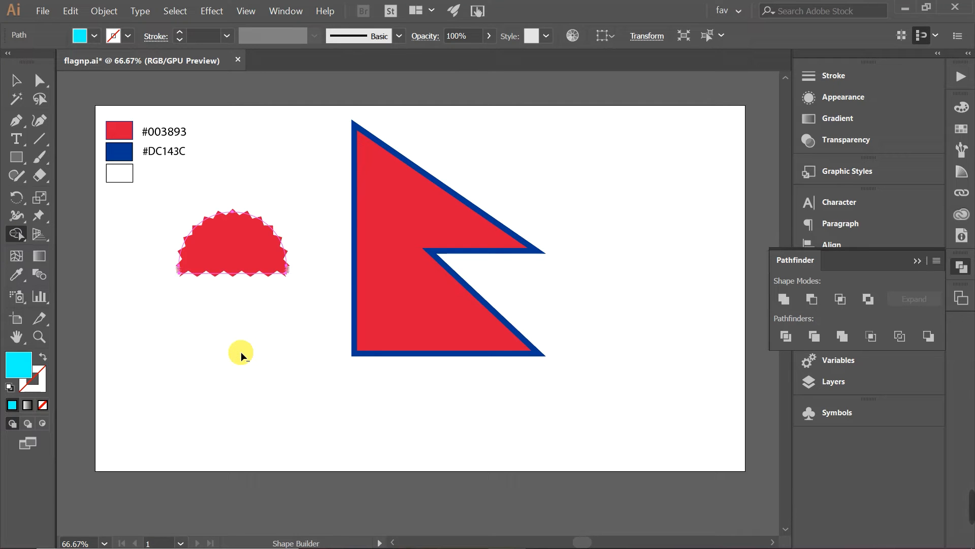
Step: Move the remaining zig-zag half-circle to the empty area right of the flag's upper pennant and deselect it
click(16, 79)
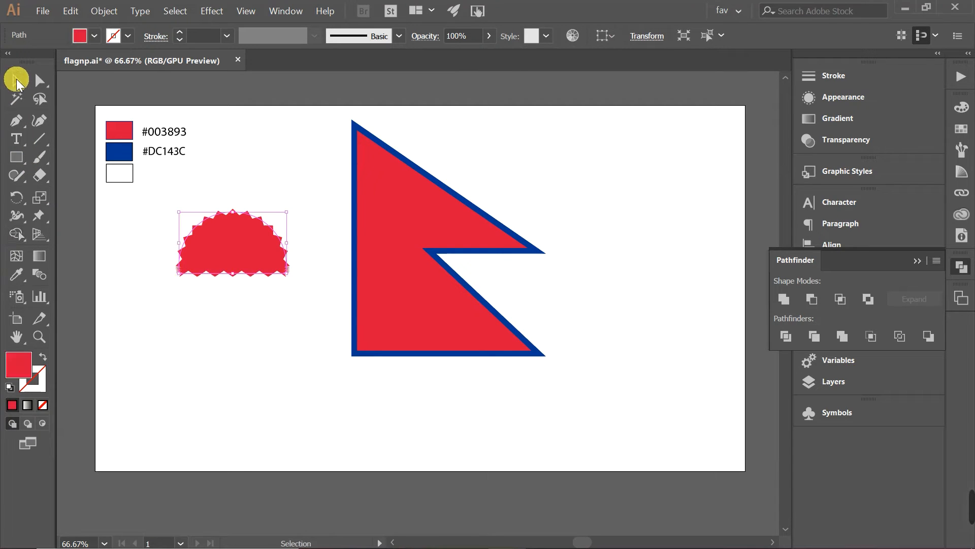
drag(245, 230, 617, 177)
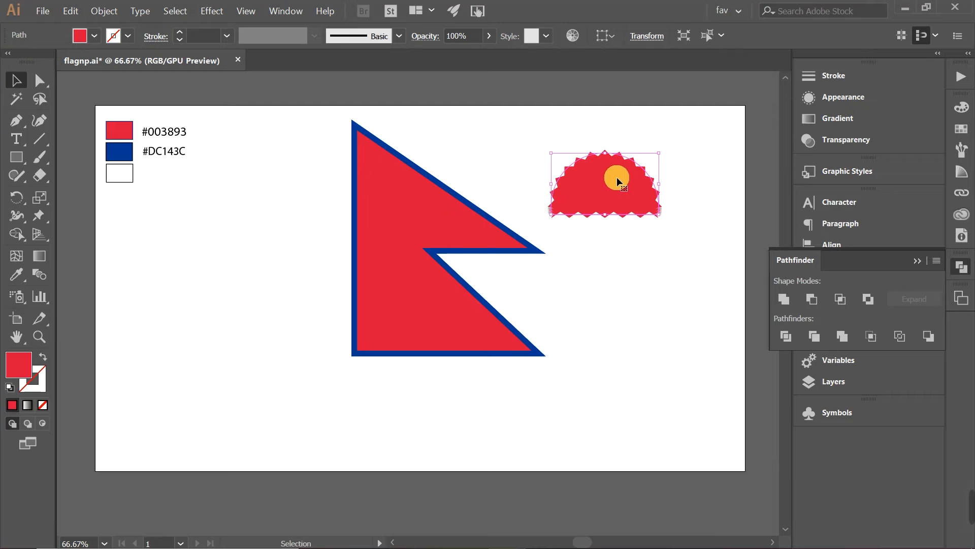
click(502, 166)
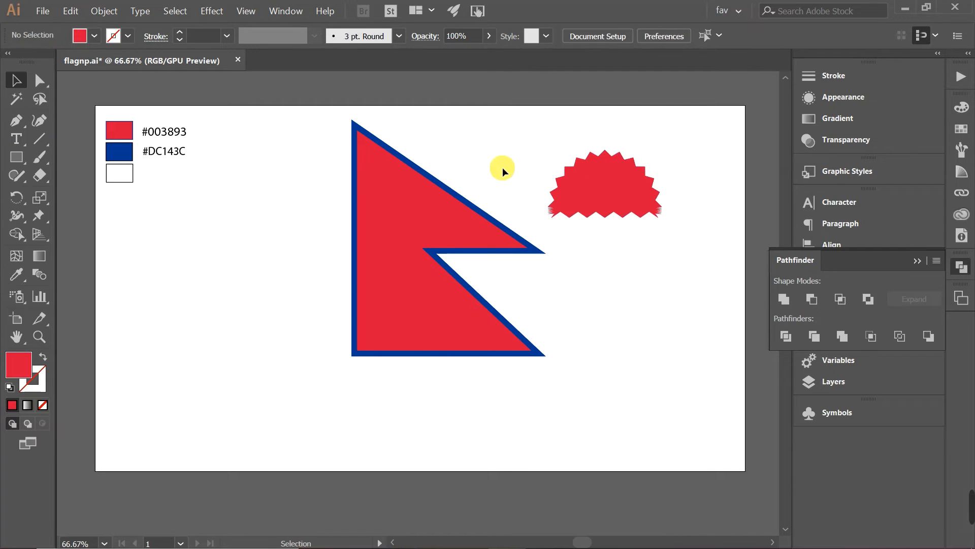
Step: Draw a large red circle without stroke in the empty area left of the flag, below the colour swatches
click(17, 156)
click(80, 198)
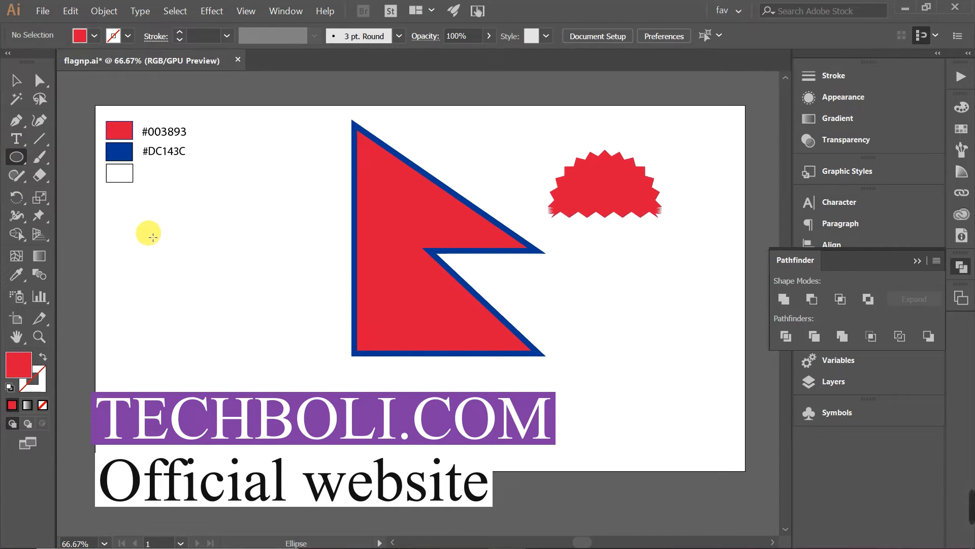
drag(145, 228, 307, 372)
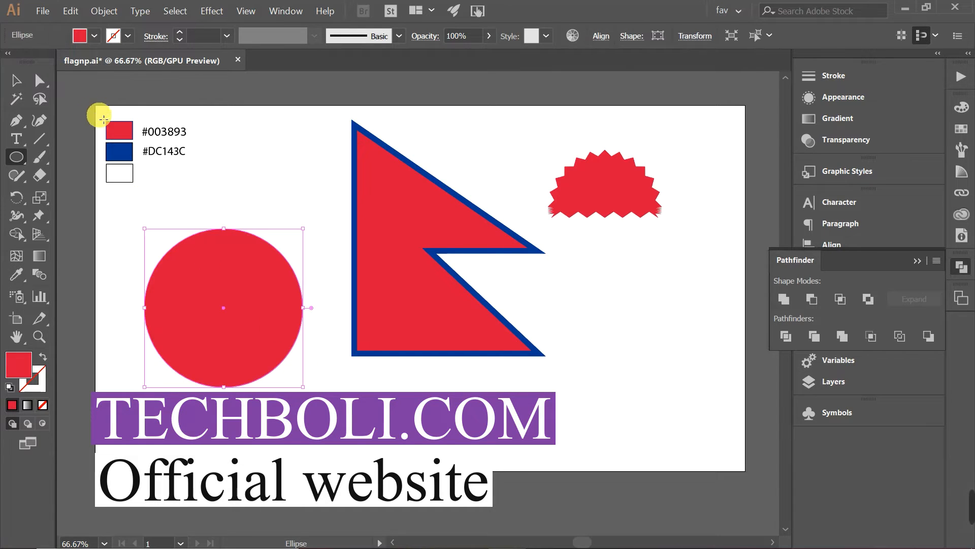
click(16, 79)
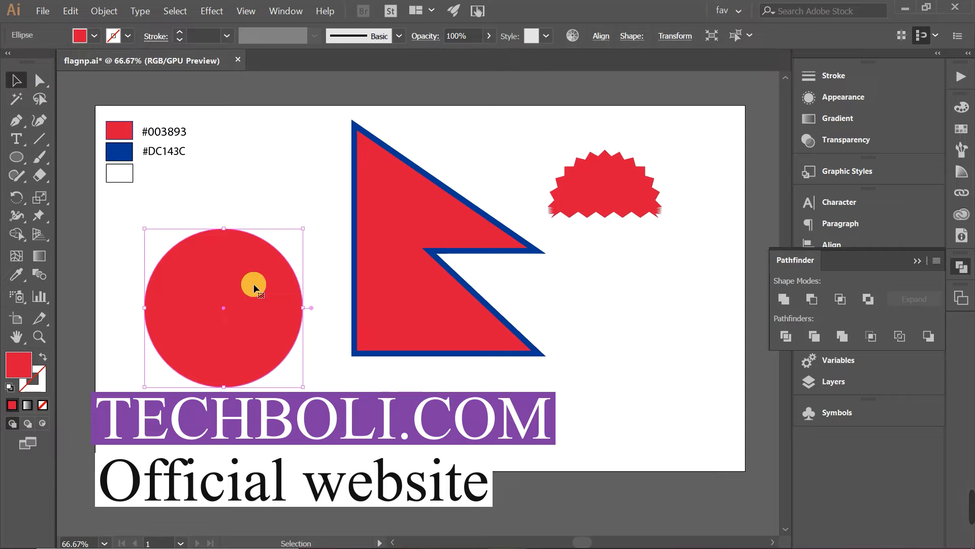
Step: Copy the large red circle, paste the copy in place and nudge it straight up so it partly overlaps the original
click(71, 11)
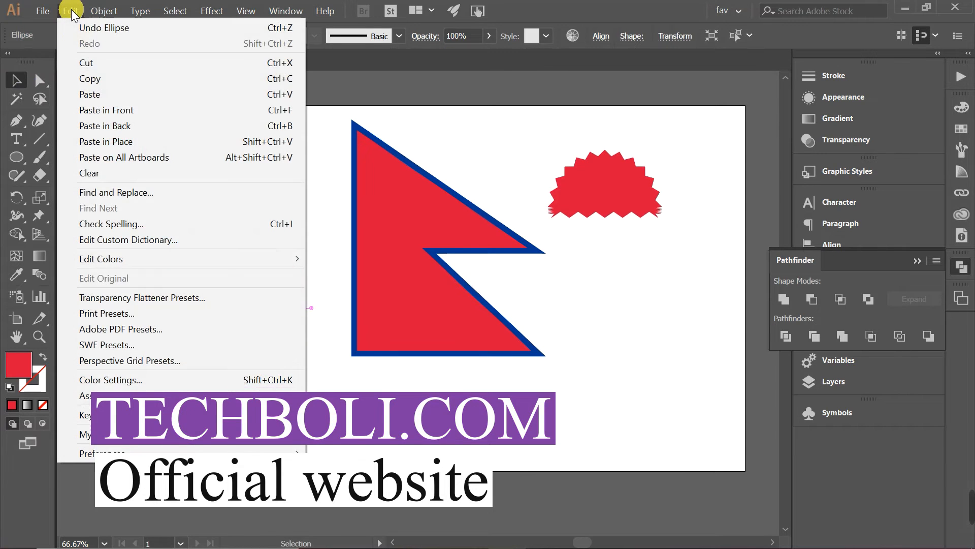
click(96, 79)
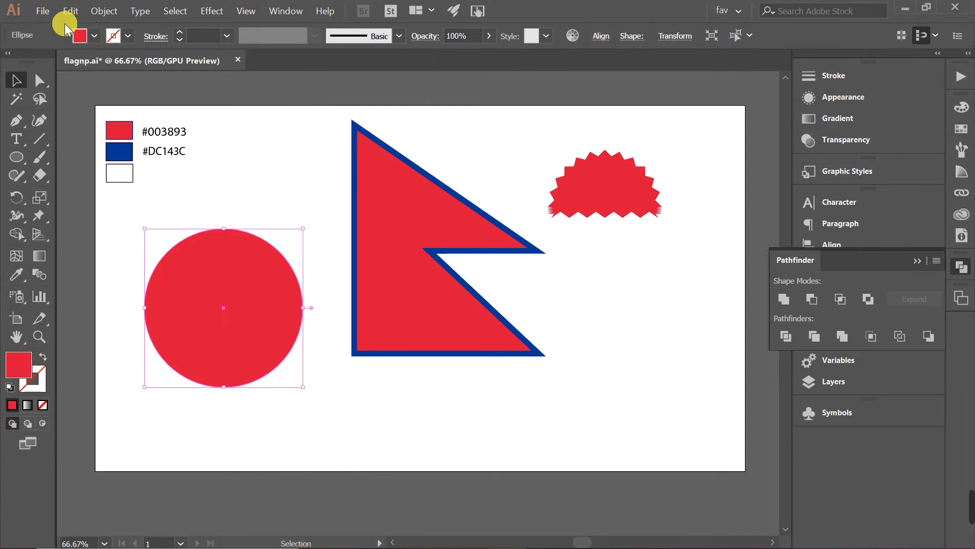
click(69, 11)
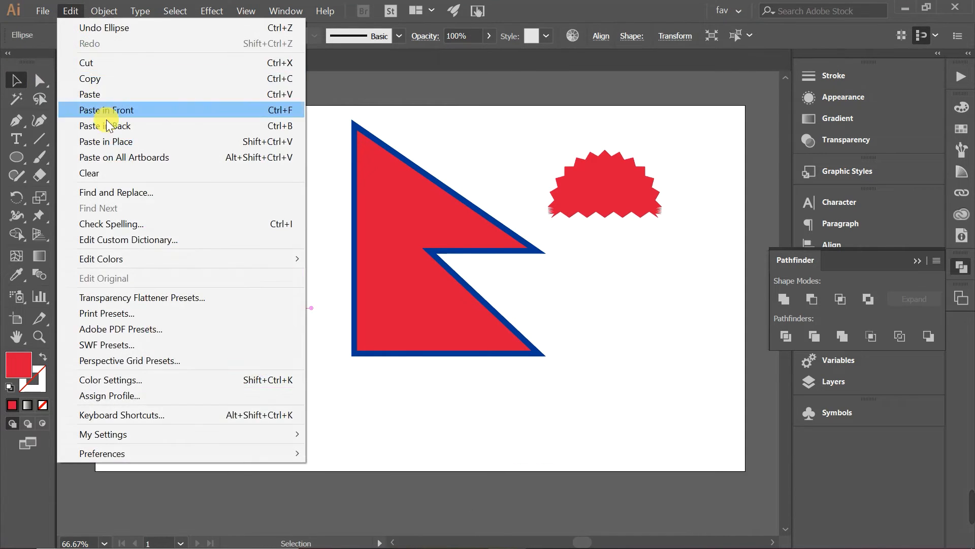
click(99, 145)
key(Up)
key(Up)
key(Up)
key(Up)
key(Up)
key(Up)
key(Up)
key(Up)
key(Up)
key(Up)
key(Up)
key(Up)
key(Up)
key(Up)
key(Up)
key(Up)
key(Up)
key(Up)
key(Up)
key(Up)
key(Up)
key(Up)
key(Up)
key(Up)
key(Up)
key(Up)
key(Up)
key(Up)
key(Up)
key(Up)
key(Up)
key(Up)
key(Up)
key(Up)
key(Up)
key(Up)
key(Up)
key(Up)
key(Up)
key(Up)
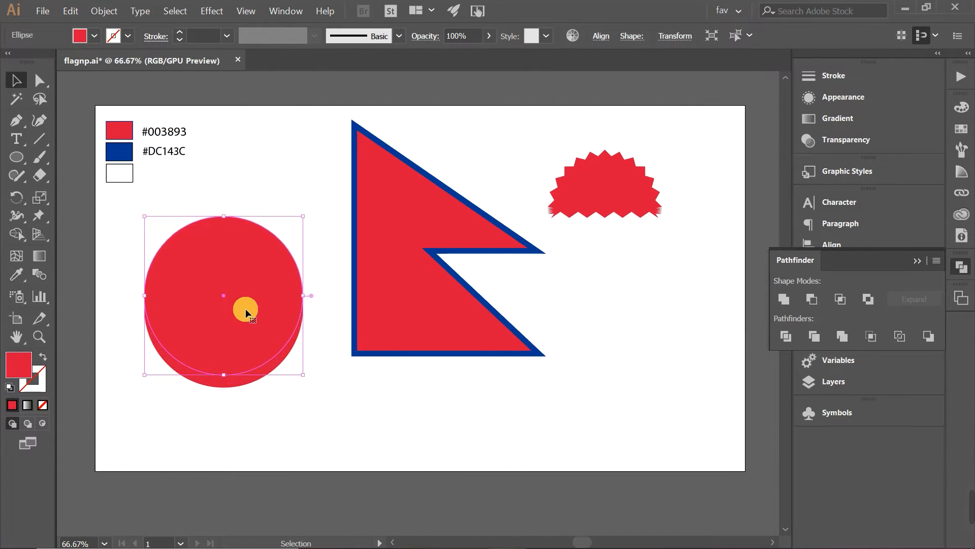
key(Up)
key(Up)
key(Up)
key(Up)
key(Up)
key(Up)
key(Up)
key(Up)
key(Up)
key(Up)
key(Up)
key(Up)
key(Up)
key(Up)
key(Up)
key(Up)
key(Up)
key(Up)
key(Up)
key(Up)
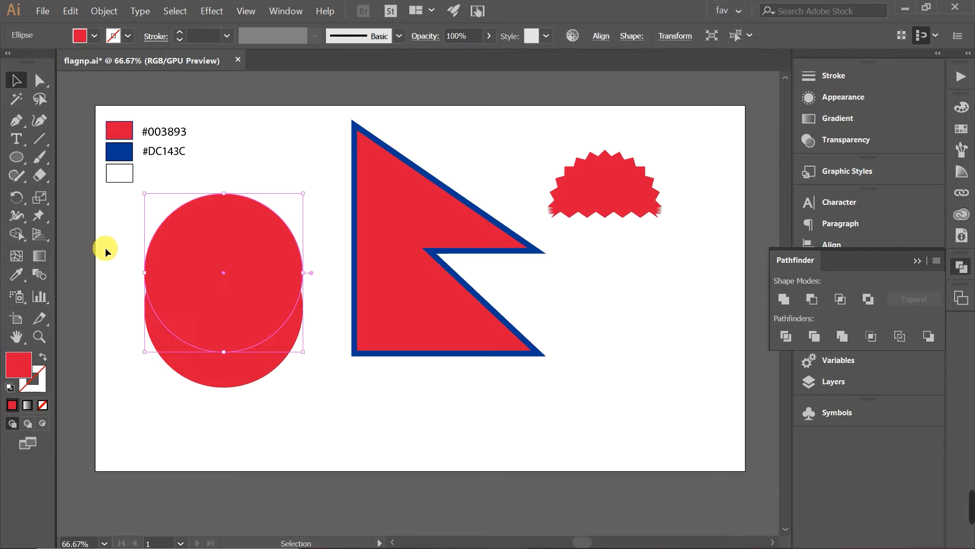
Step: Cut the two overlapping circles down to the lower crescent with the Shape Builder tool
shift+click(220, 382)
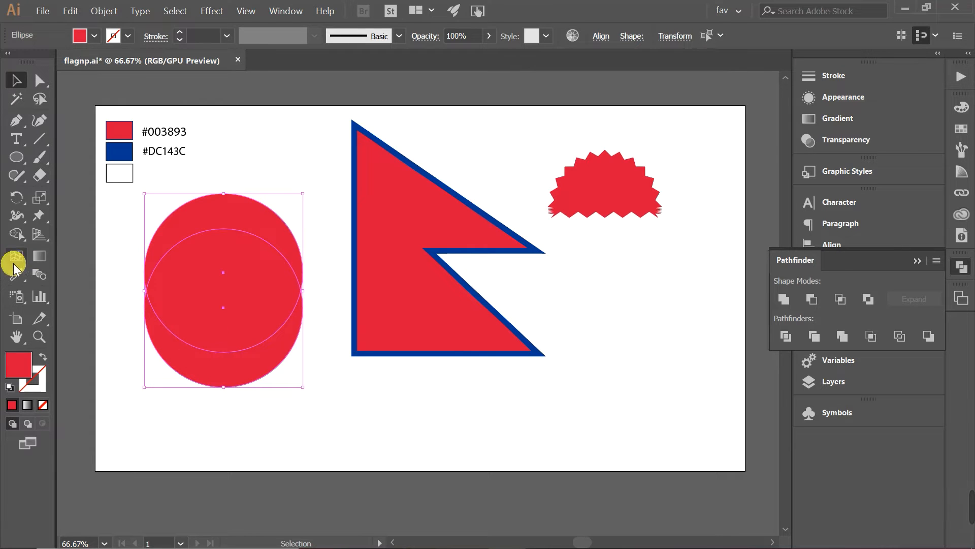
click(17, 233)
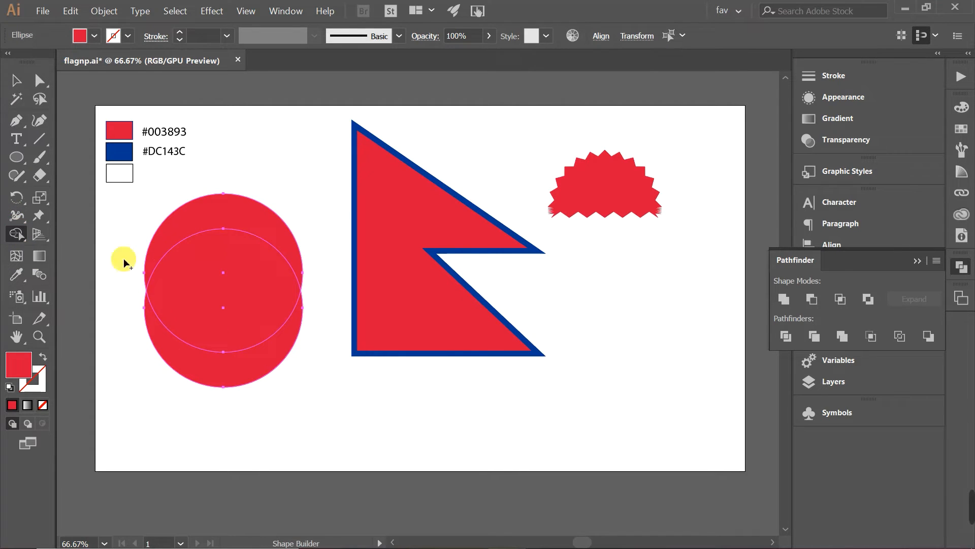
alt+click(268, 283)
alt+click(248, 222)
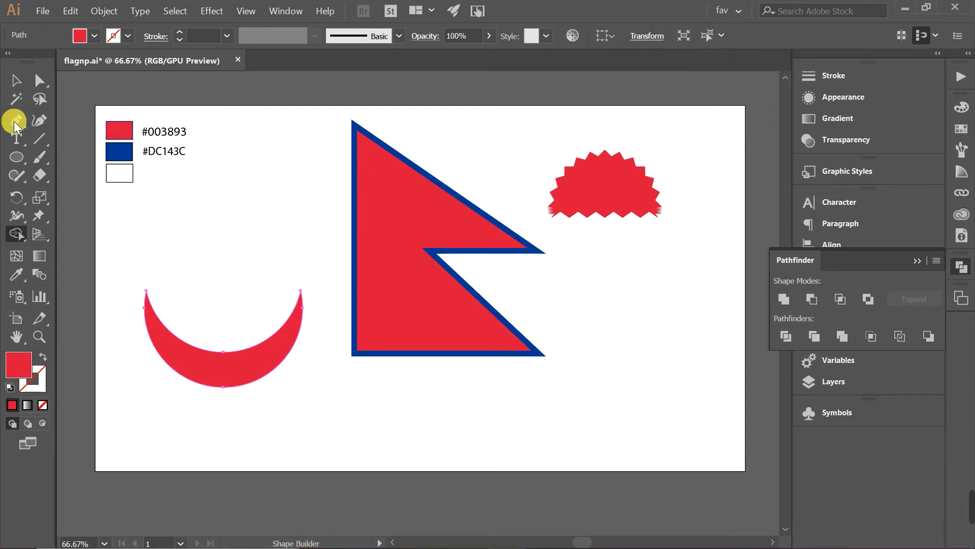
Step: Move the crescent upward and place the zig-zag half-circle centred inside its curve
click(16, 80)
drag(209, 359, 210, 298)
click(603, 193)
drag(603, 193, 224, 276)
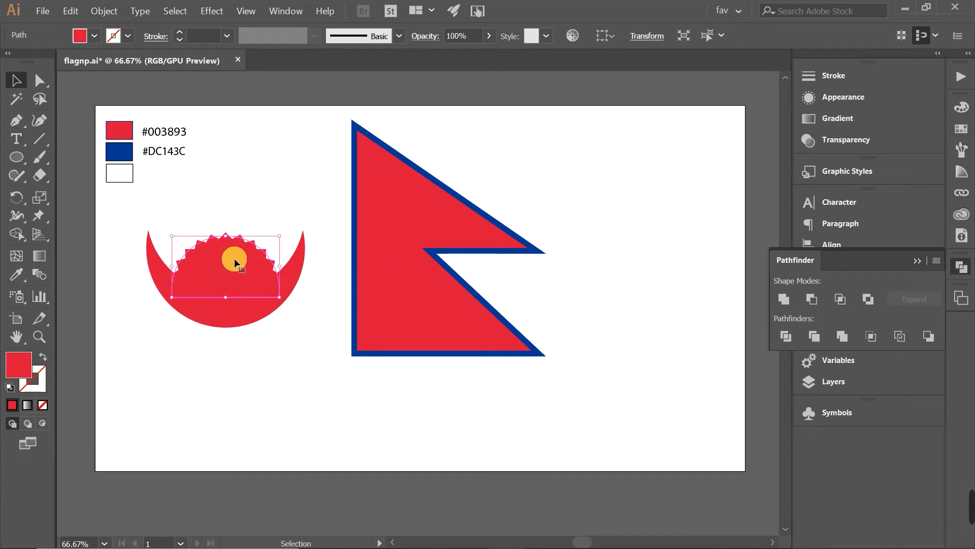
Step: Group the crescent and the zig-zag half-circle into one emblem
click(272, 176)
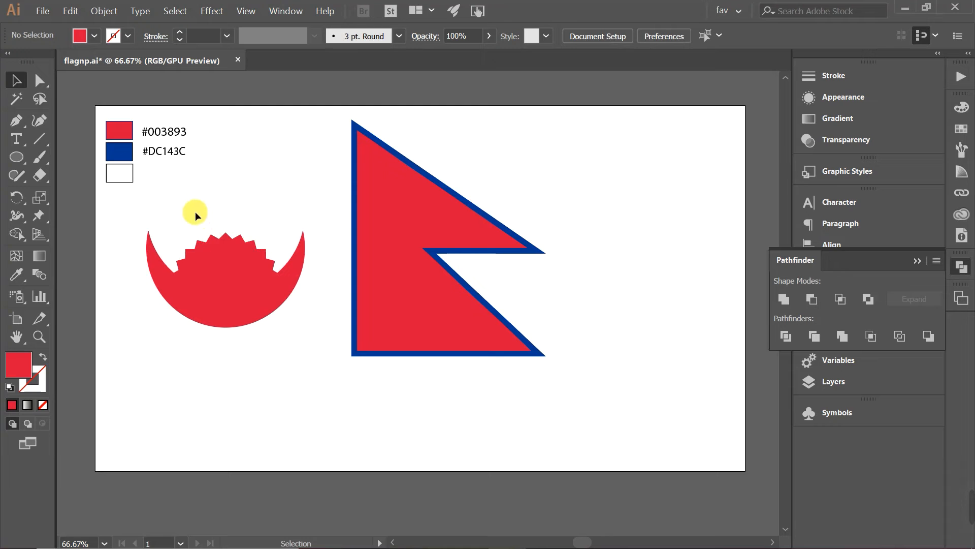
drag(127, 224, 249, 367)
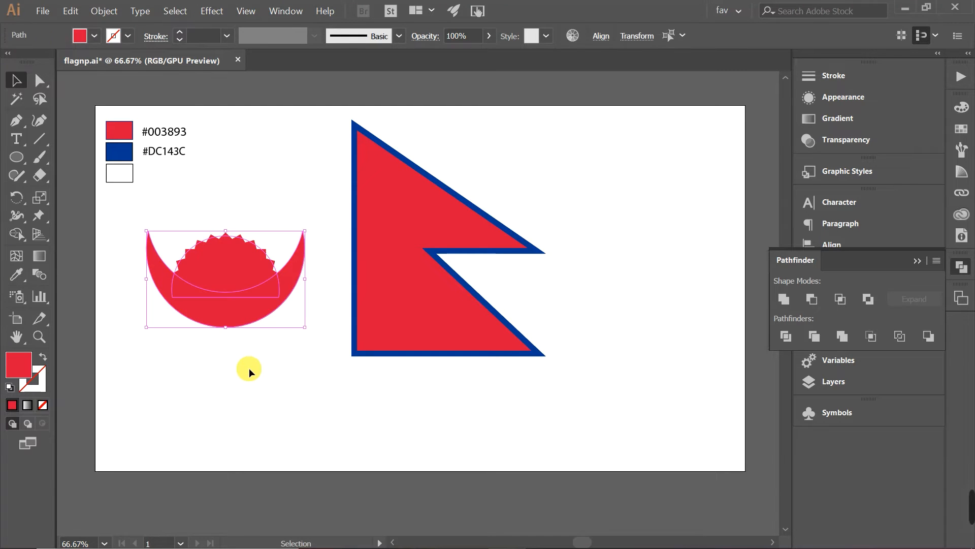
right_click(241, 267)
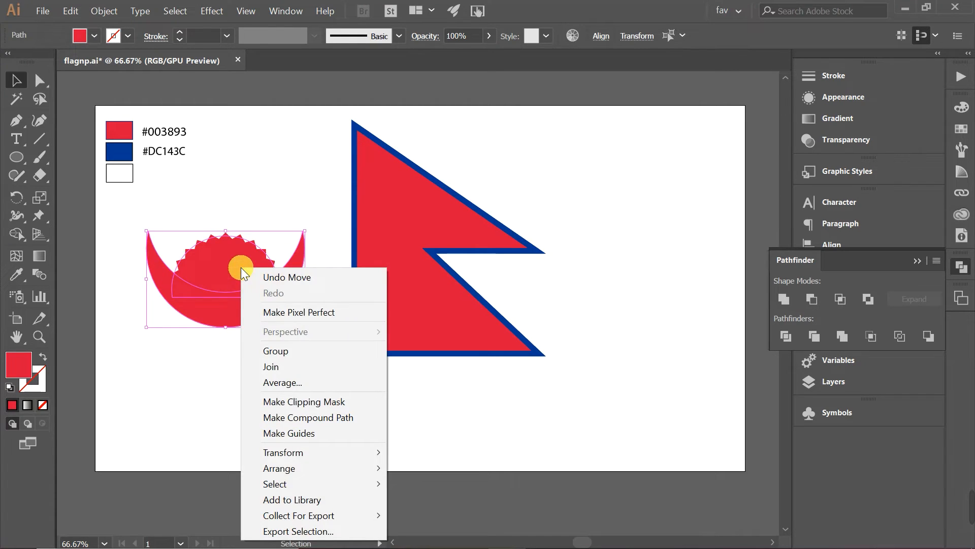
click(269, 351)
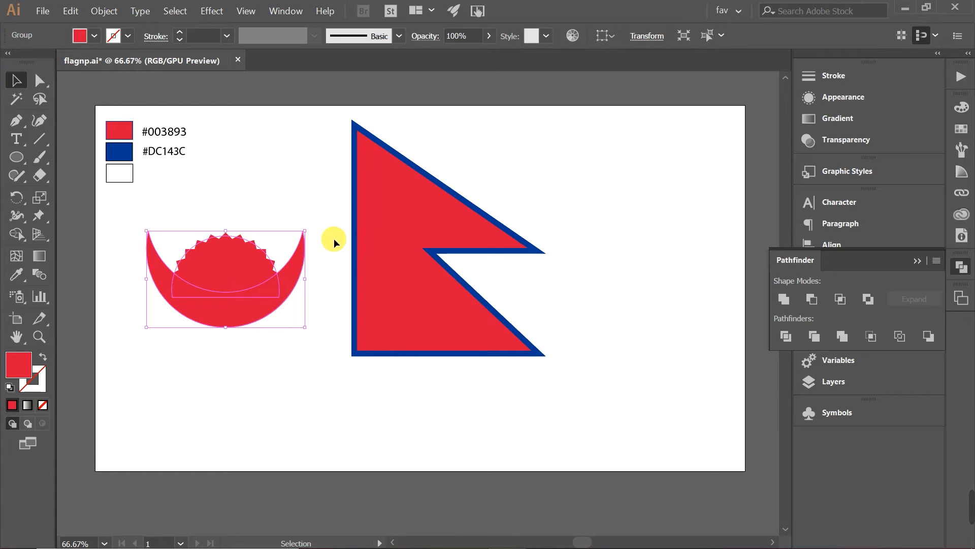
Step: Scale the grouped emblem down proportionally and place it inside the flag's upper pennant
drag(310, 234, 268, 255)
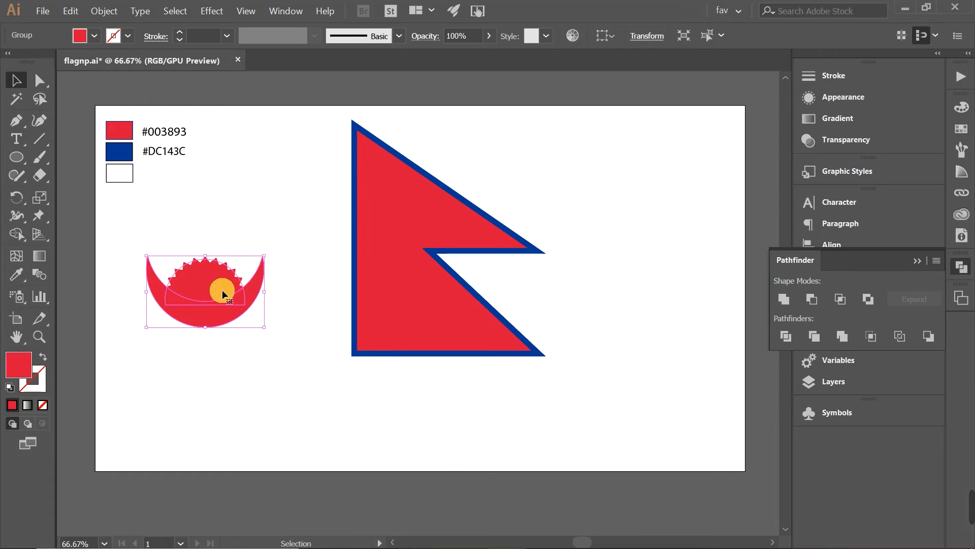
drag(212, 293, 415, 217)
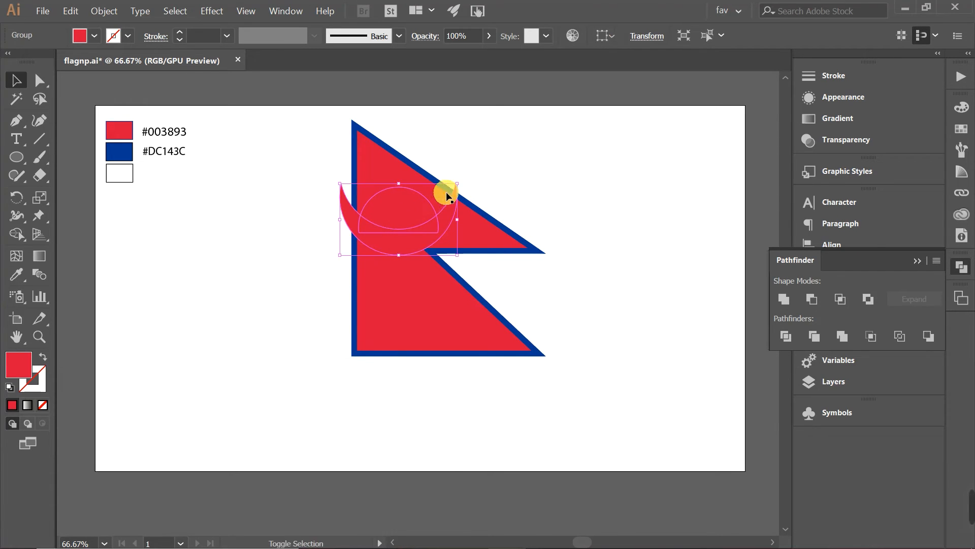
drag(461, 188, 408, 223)
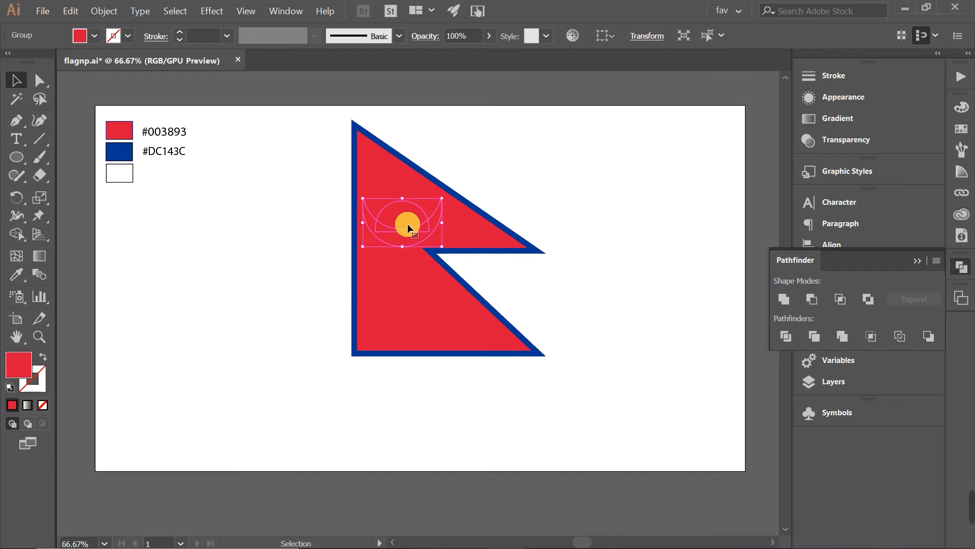
Step: Fill the crescent emblem with white and scale it down a little more, keeping it near the upper pennant's left border
click(94, 36)
click(53, 72)
click(535, 194)
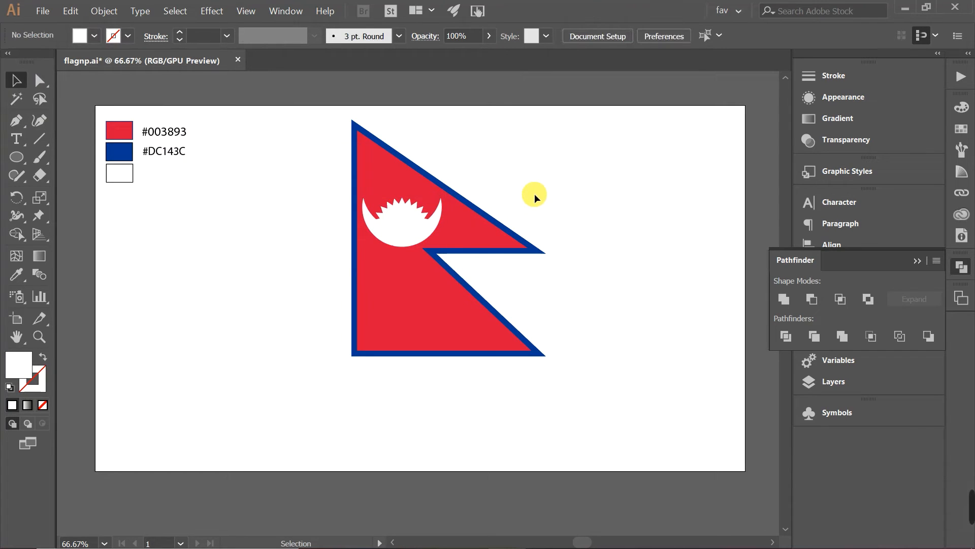
click(403, 230)
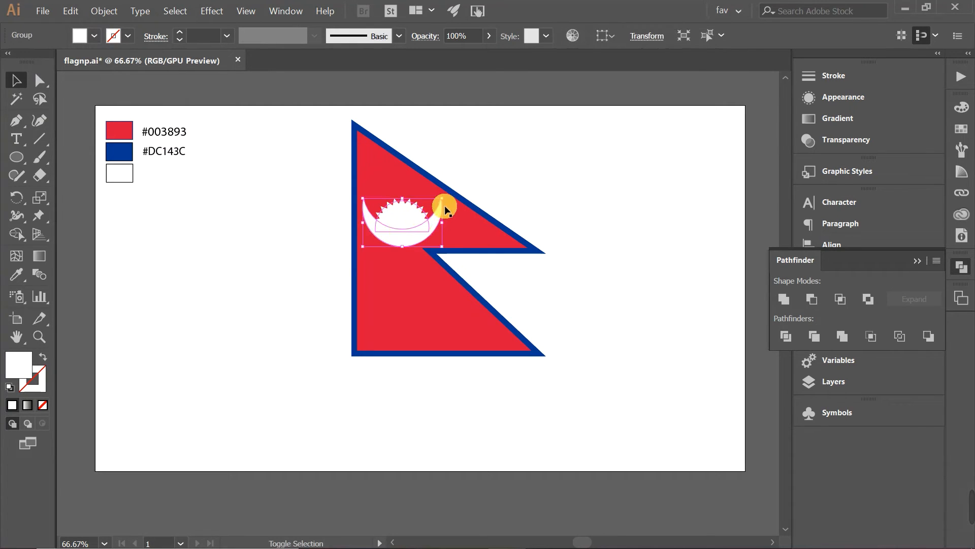
drag(442, 198, 404, 221)
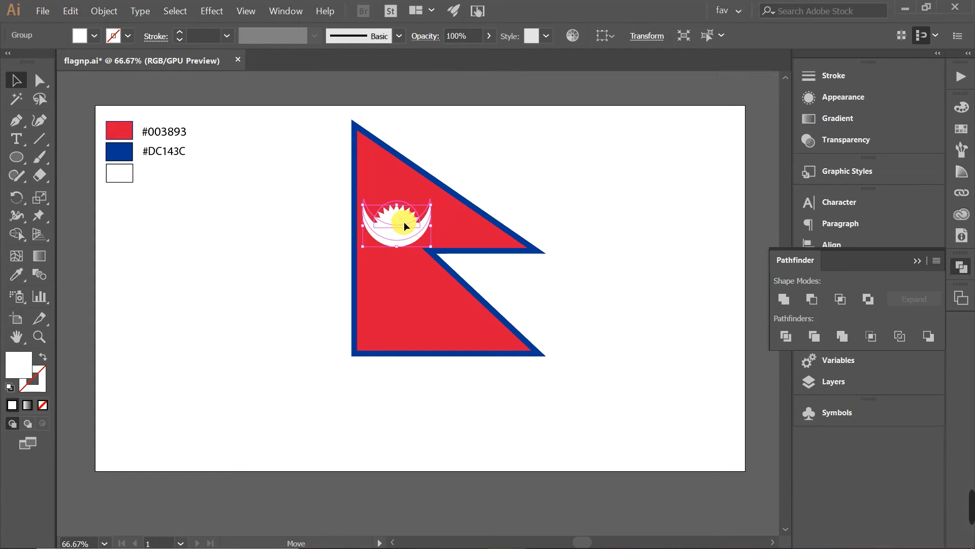
click(534, 195)
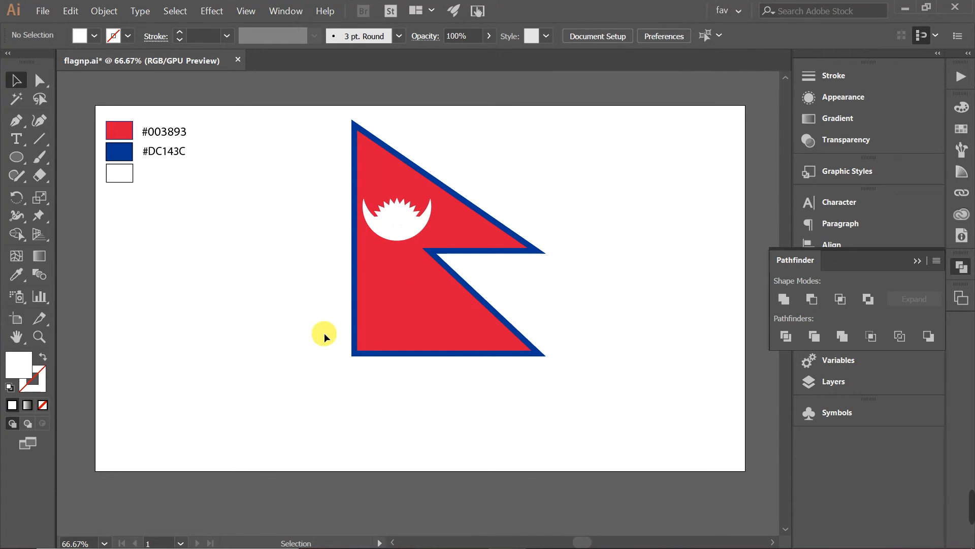
click(19, 161)
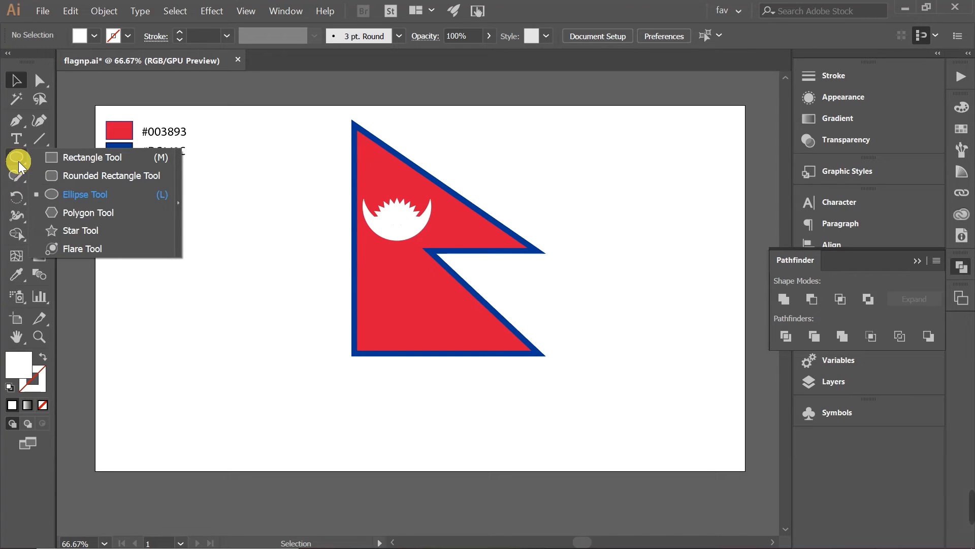
drag(18, 161, 71, 233)
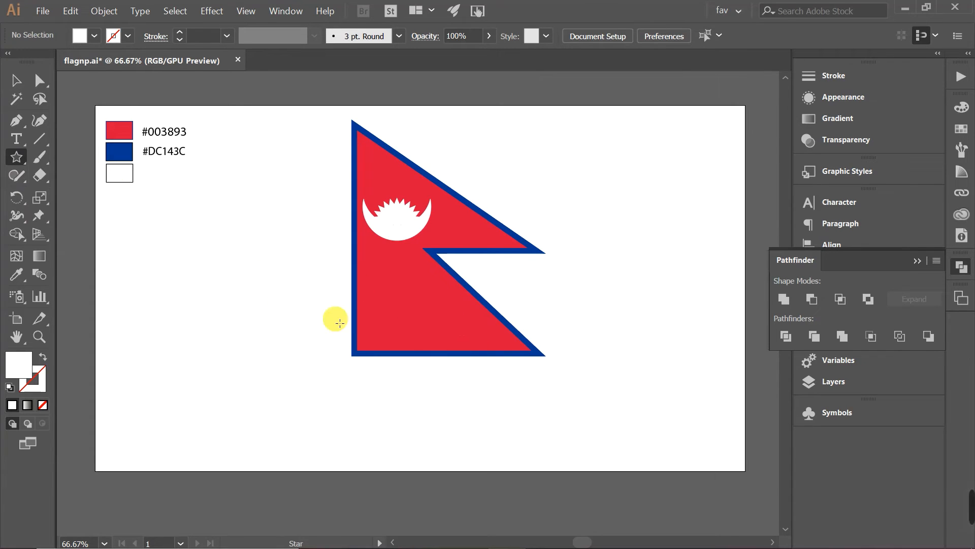
drag(384, 282, 426, 300)
click(16, 81)
drag(456, 249, 441, 263)
drag(405, 295, 409, 285)
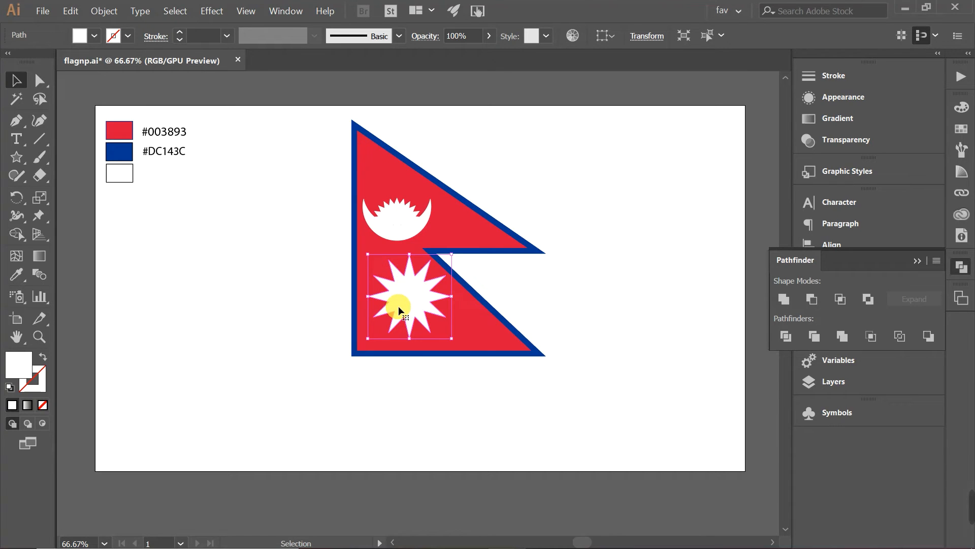
key(Delete)
Step: Draw a large white circle without stroke in the empty area left of the flag
drag(23, 157, 75, 192)
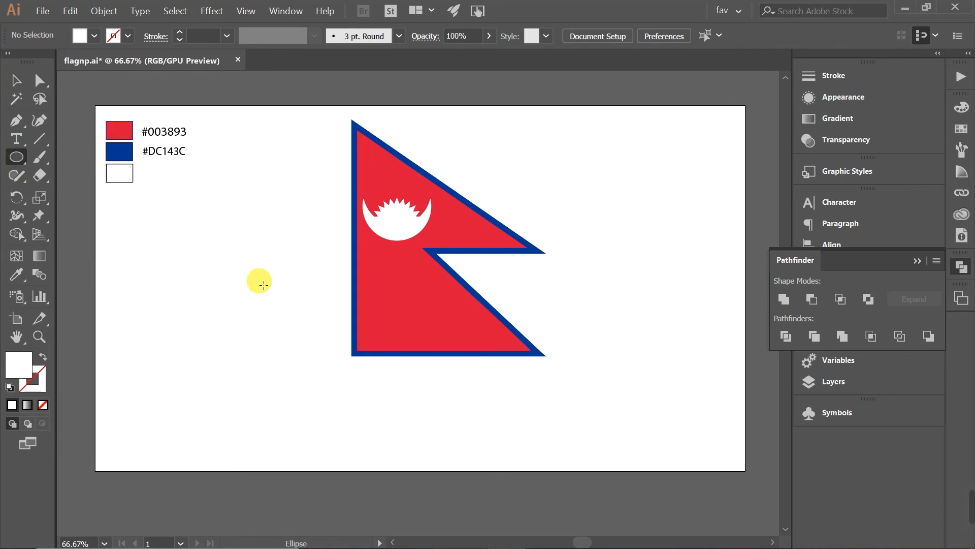
drag(184, 255, 303, 363)
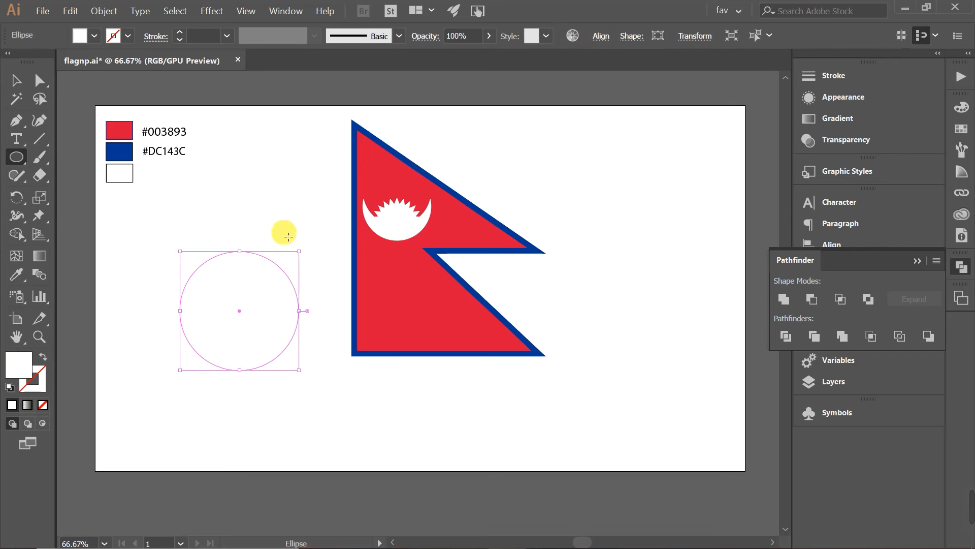
click(210, 10)
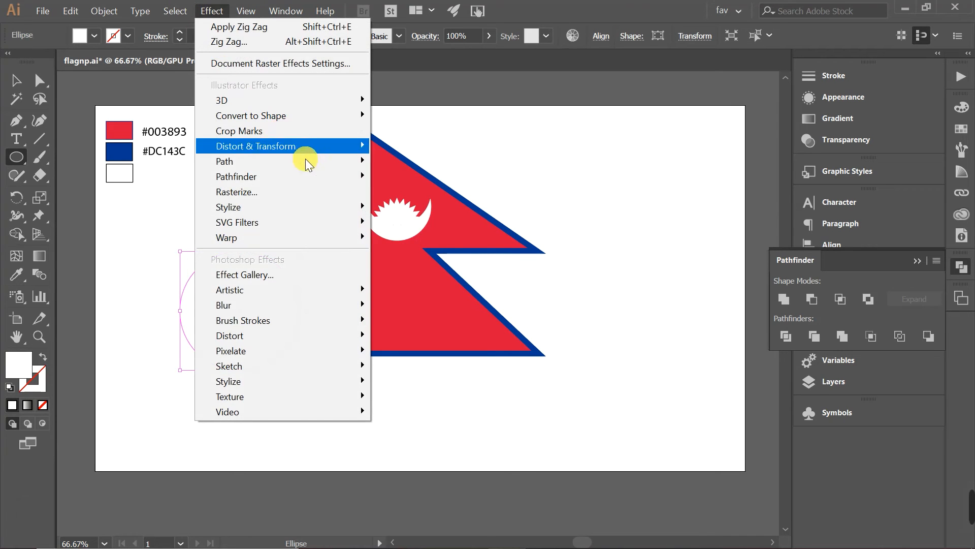
mouse_move(333, 144)
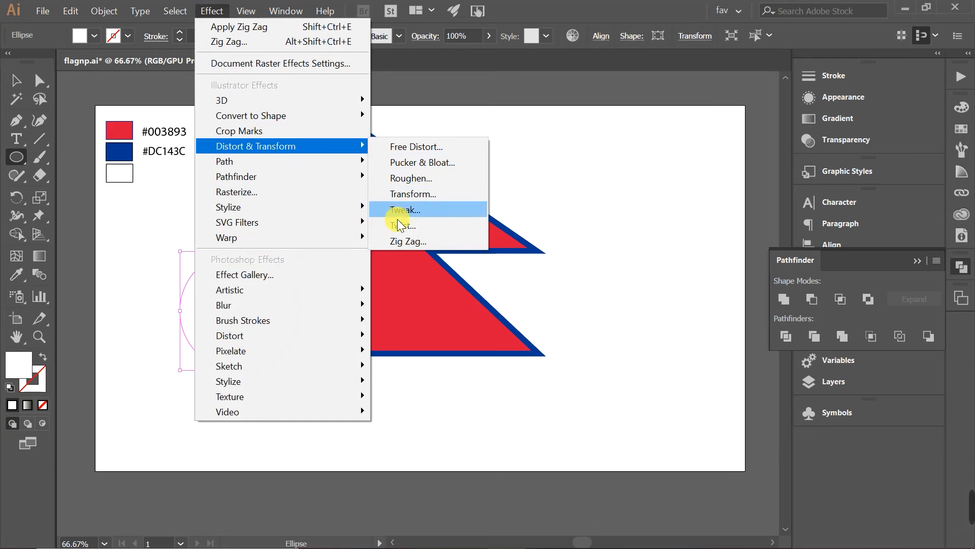
click(400, 240)
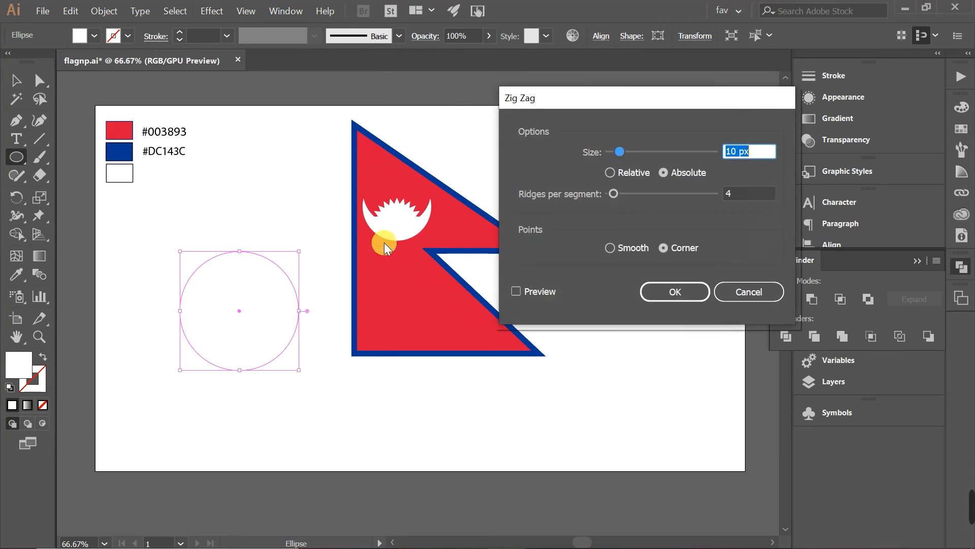
click(516, 292)
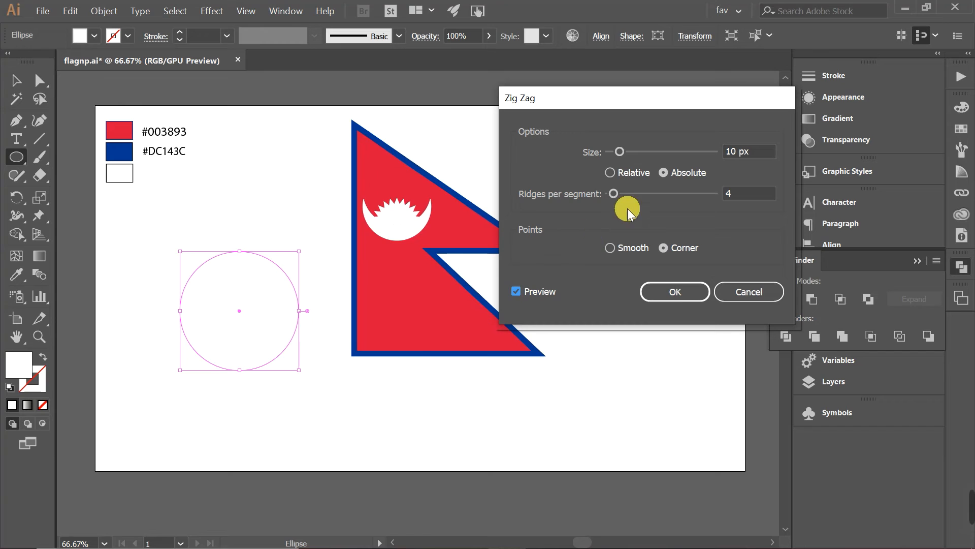
drag(619, 193, 625, 189)
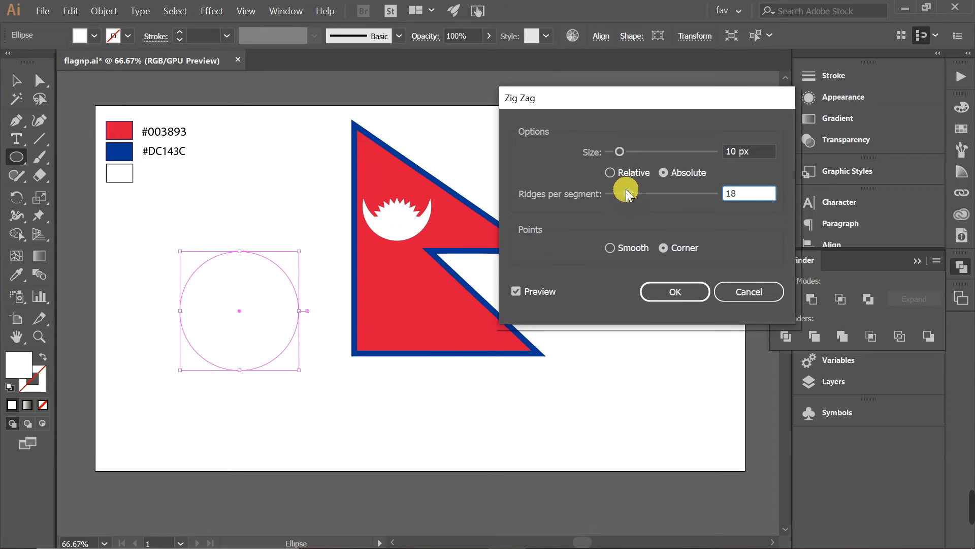
click(740, 294)
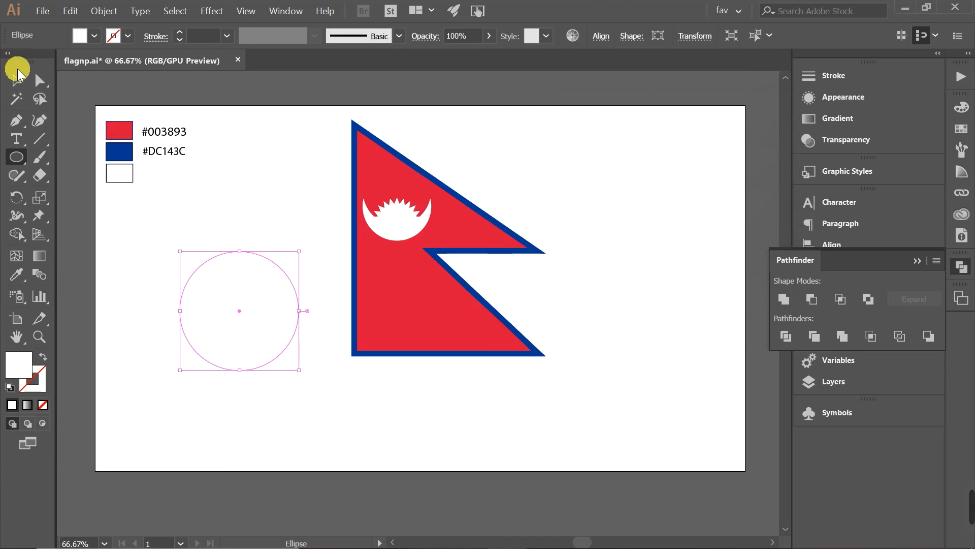
Step: Move the white circle onto the lower pennant and apply a Zig Zag effect with size 15 px and 15 ridges per segment
click(16, 81)
drag(245, 321, 414, 313)
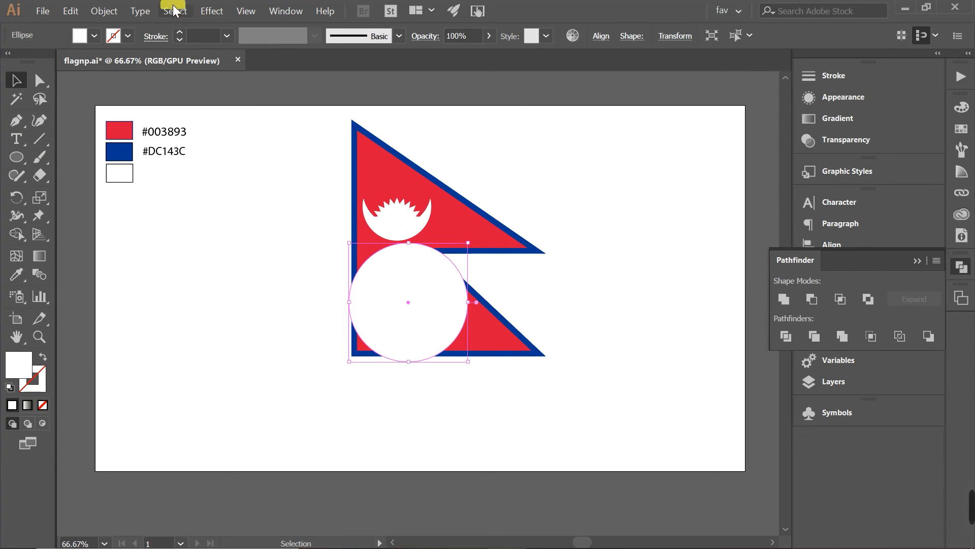
click(207, 11)
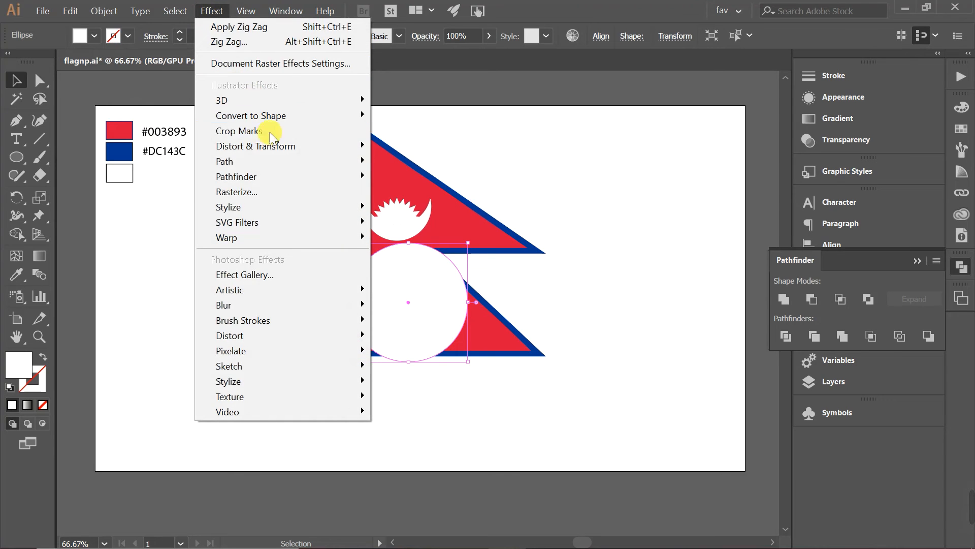
mouse_move(301, 150)
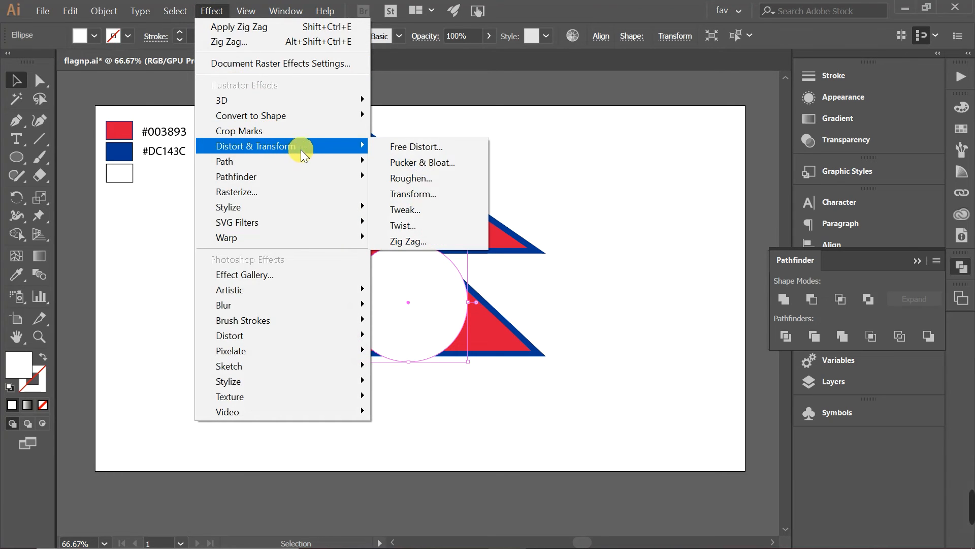
click(399, 242)
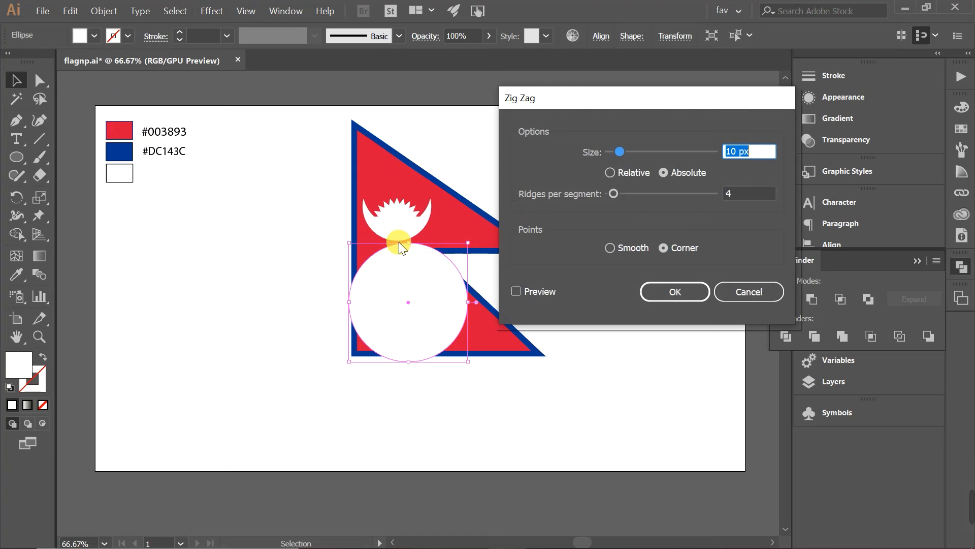
click(516, 291)
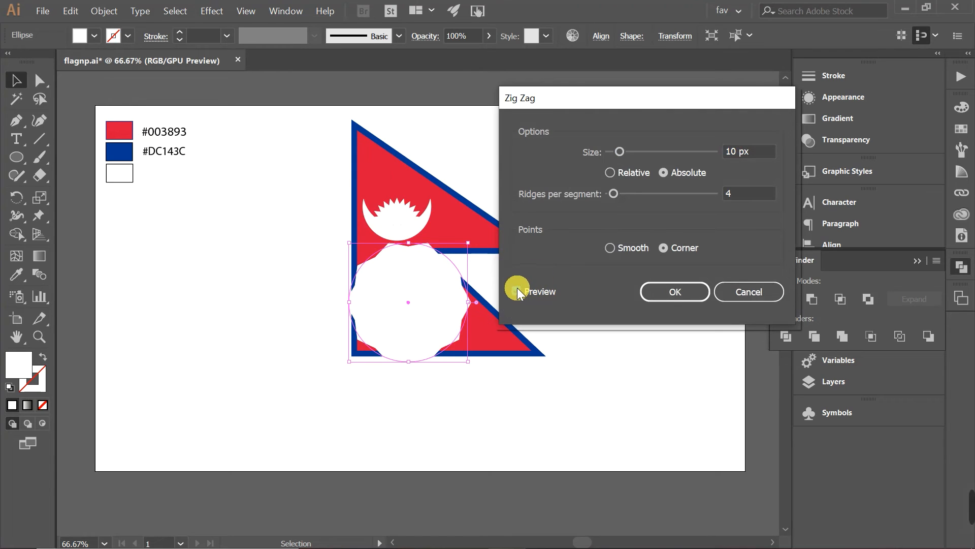
drag(620, 151, 626, 151)
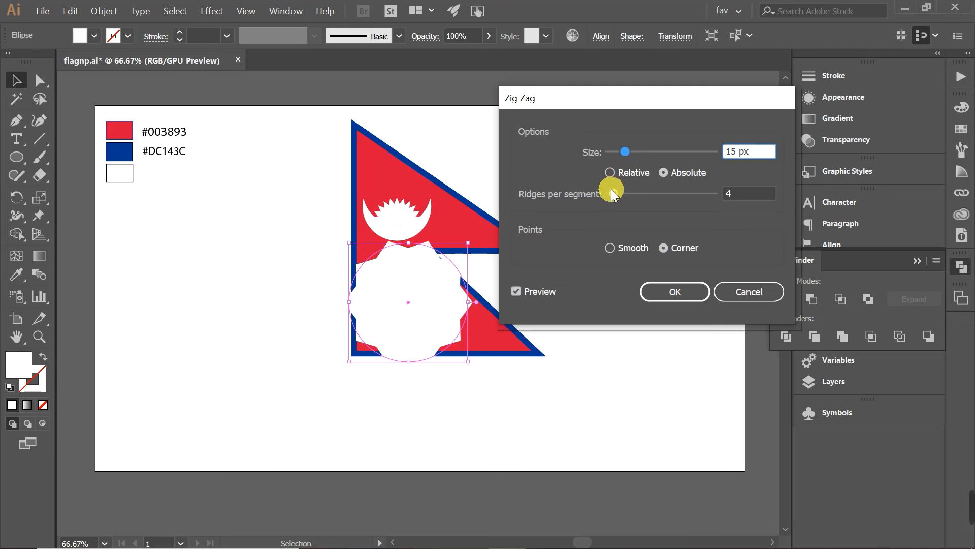
drag(612, 192, 623, 191)
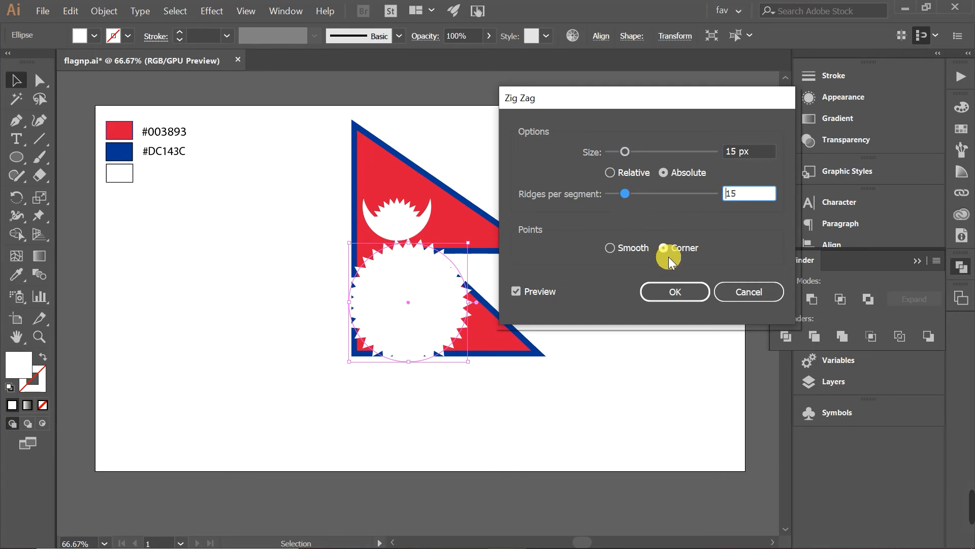
click(674, 292)
Step: Scale the zig-zag sun down proportionally and position it inside the lower pennant, beneath the crescent emblem
drag(475, 245, 445, 271)
drag(415, 301, 431, 289)
drag(465, 261, 419, 295)
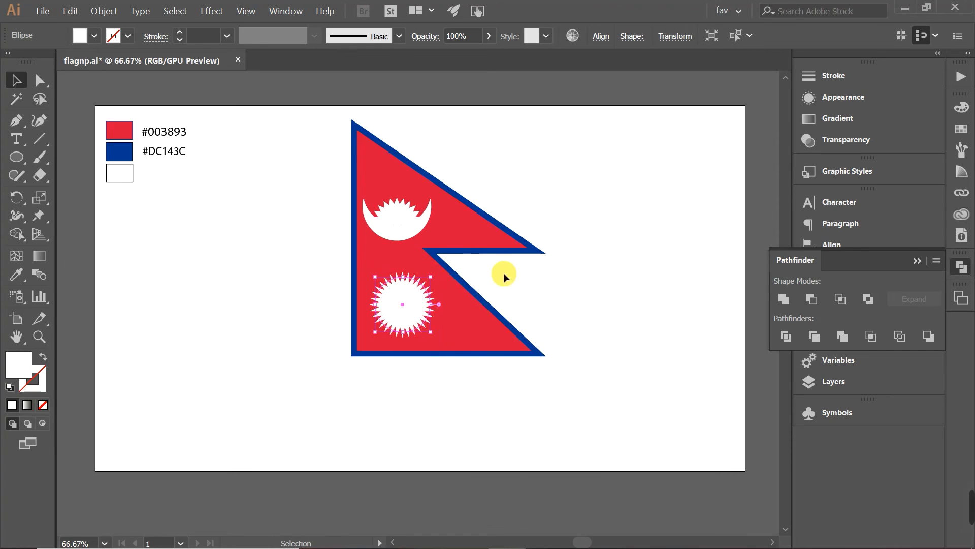
click(532, 272)
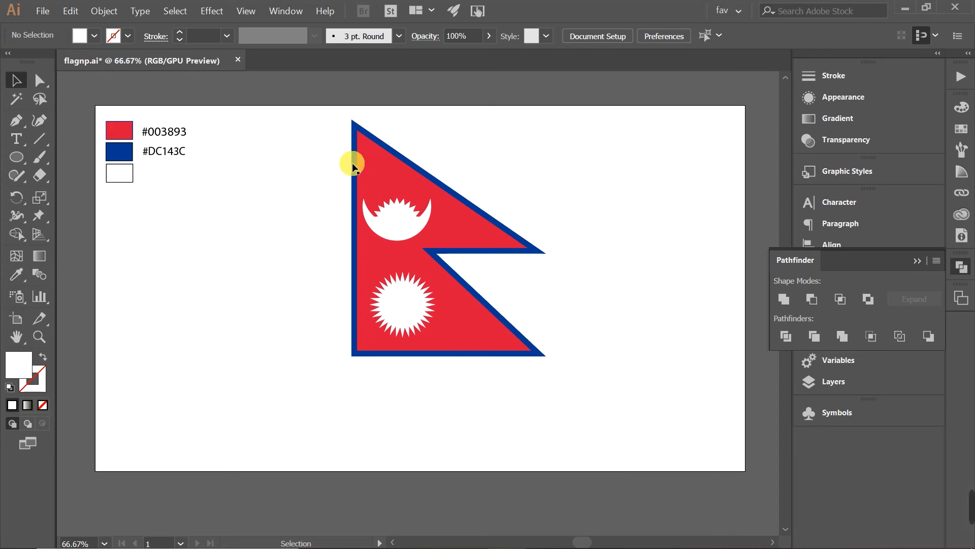
Step: Scale the whole flag with both emblems down proportionally and move it up and to the right on the artboard
drag(326, 138, 525, 430)
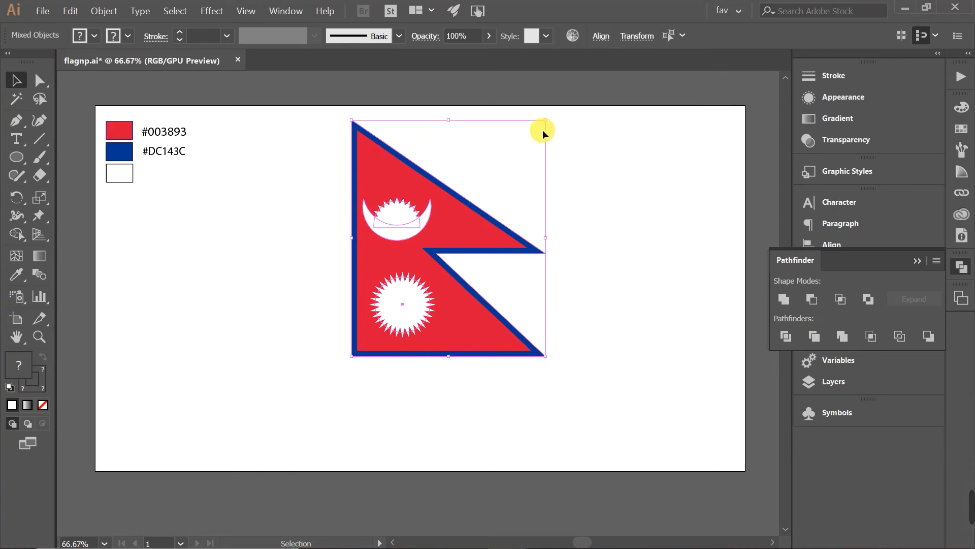
drag(550, 125, 514, 160)
drag(422, 260, 486, 217)
click(618, 172)
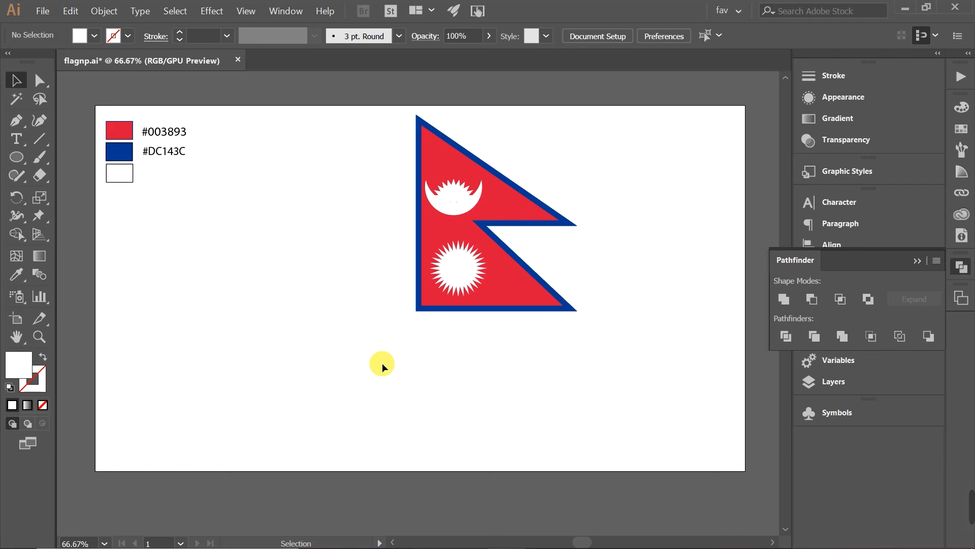
Step: Draw a thin, tall rectangle as a flagpole along the flag's left edge, reaching down to the artboard's bottom edge
click(14, 153)
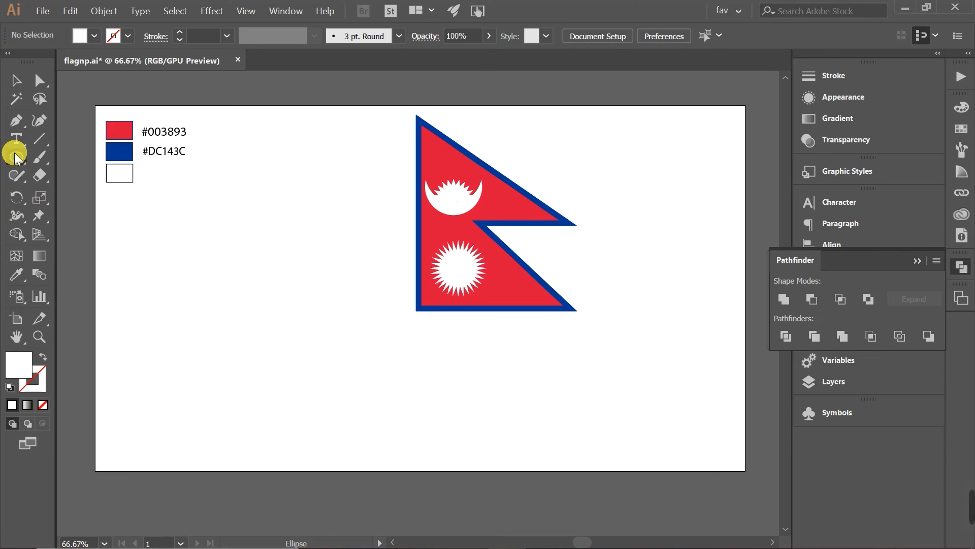
click(79, 158)
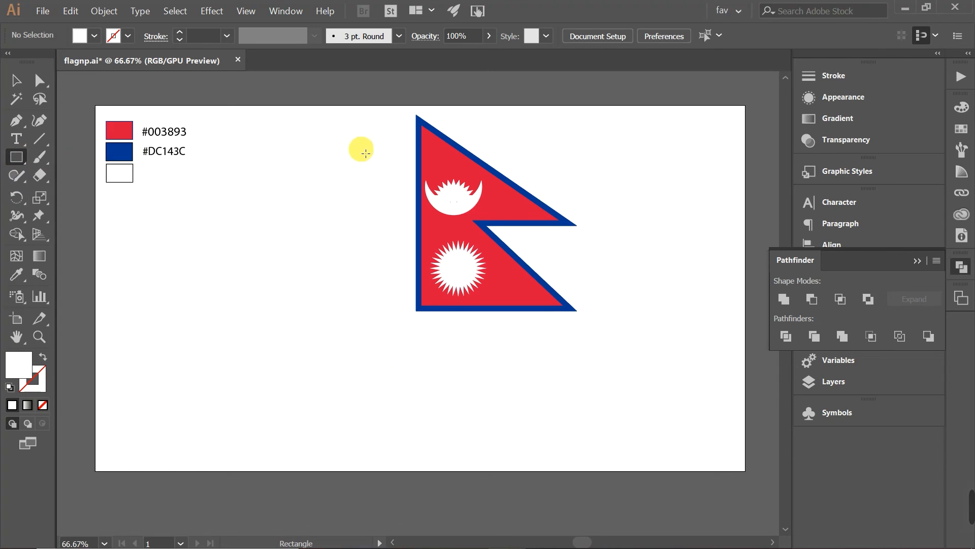
drag(412, 118, 420, 473)
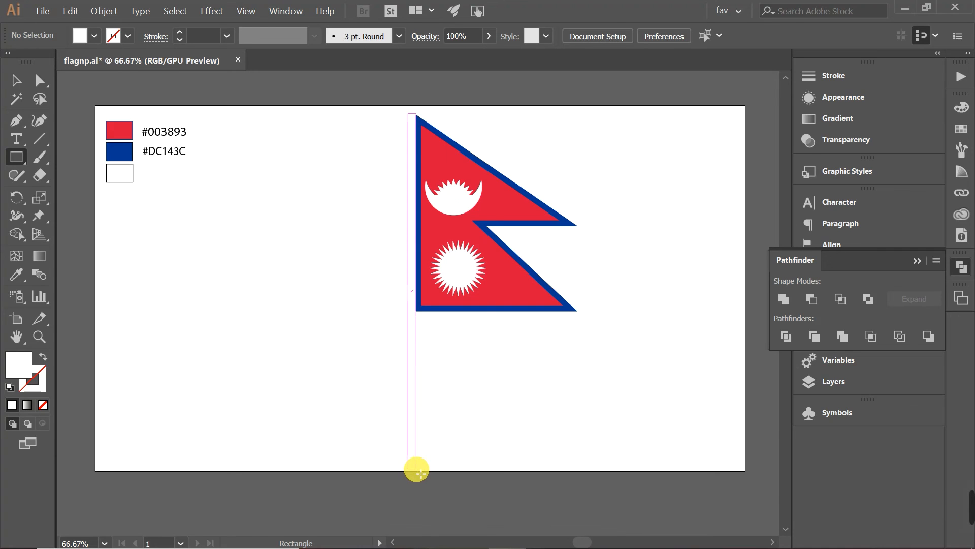
drag(420, 473, 416, 471)
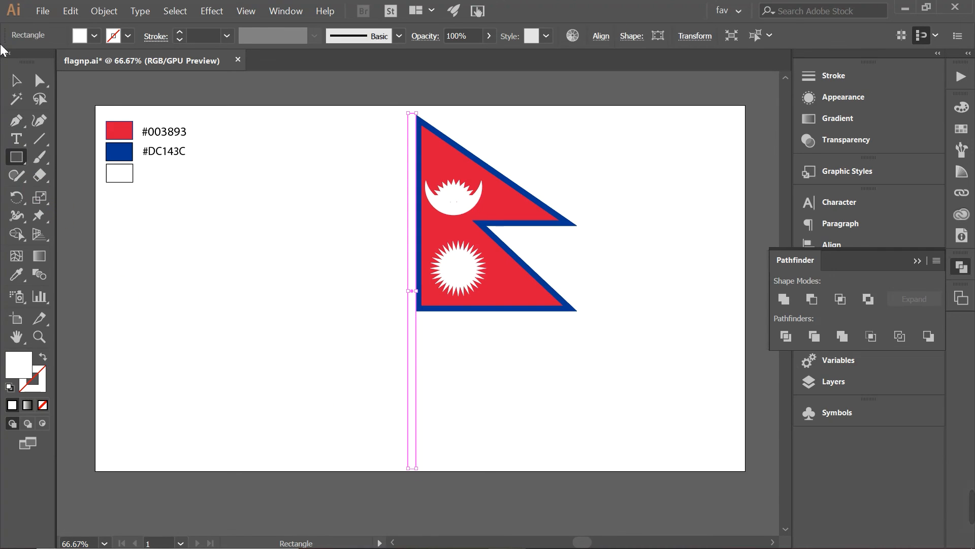
Step: Try red, brown and lighter grey fills on the flagpole, settle on very dark grey, and keep the pole selected
click(95, 35)
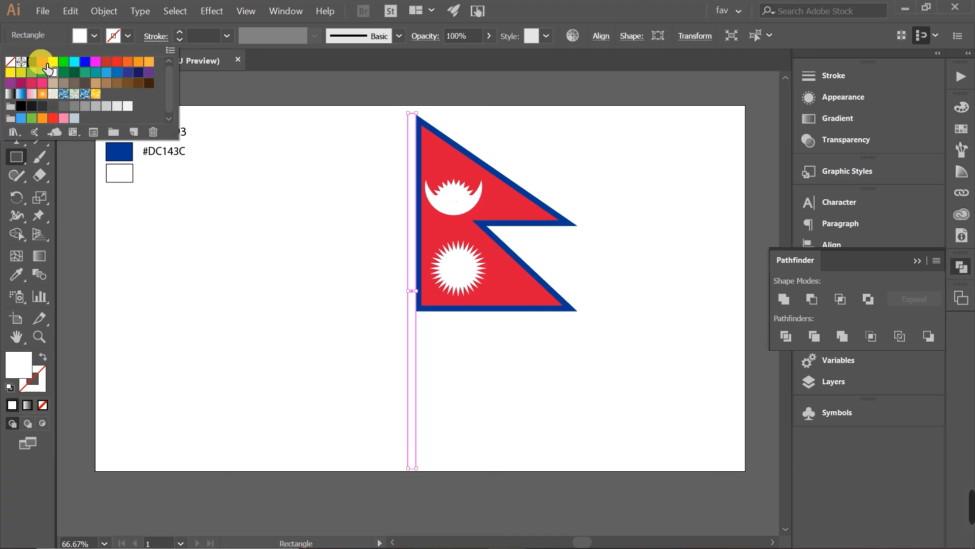
click(43, 62)
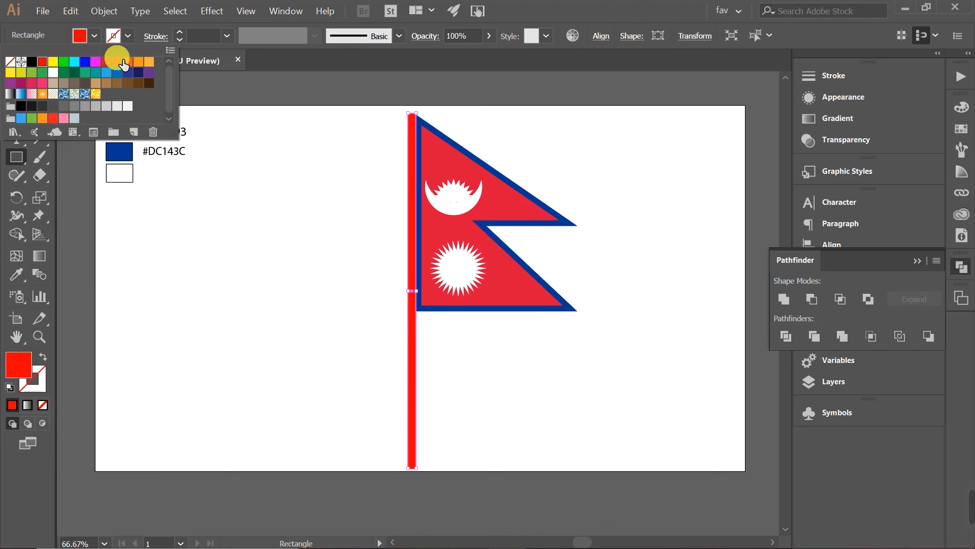
click(139, 83)
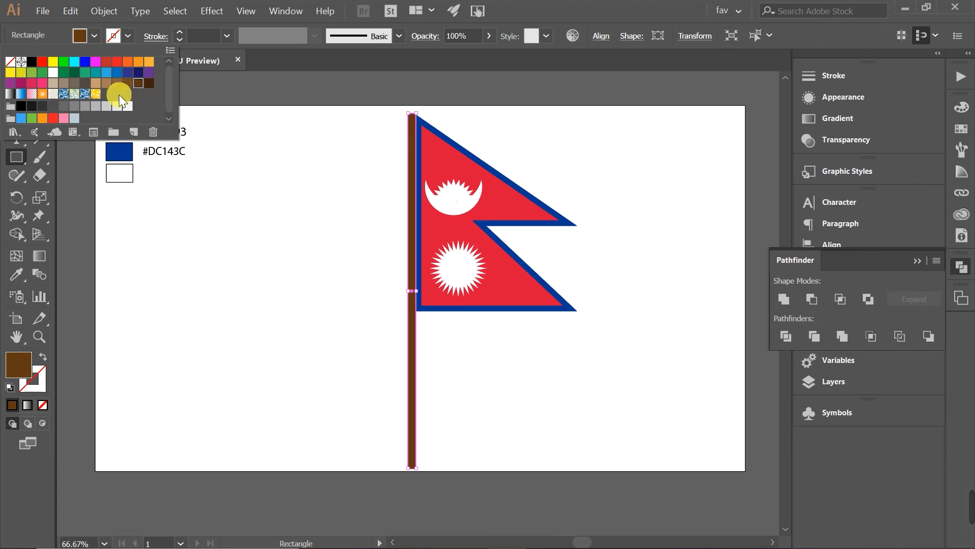
click(87, 106)
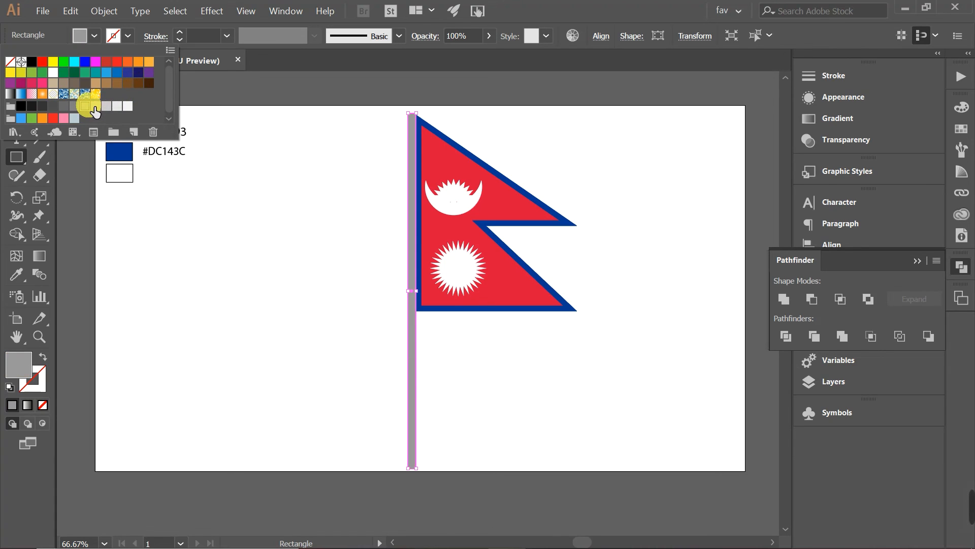
click(53, 106)
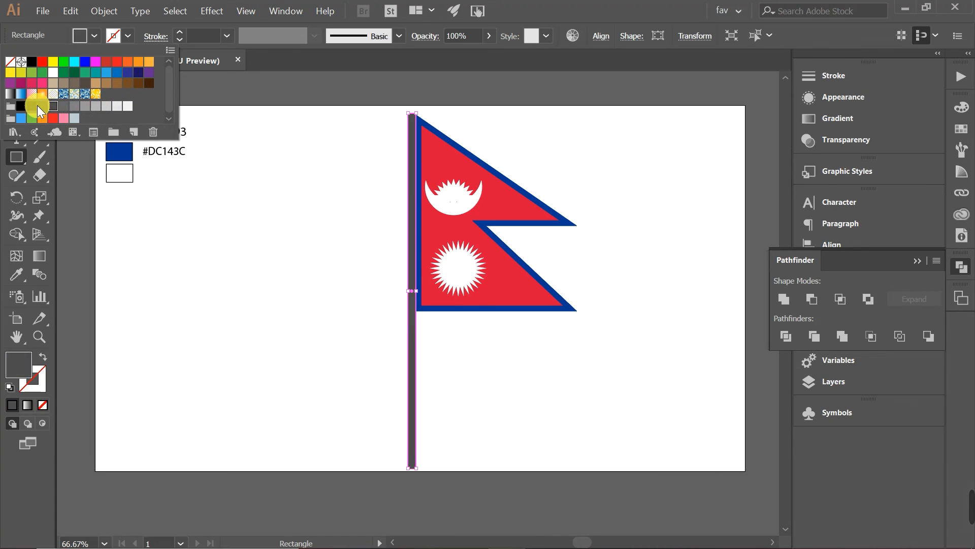
click(41, 106)
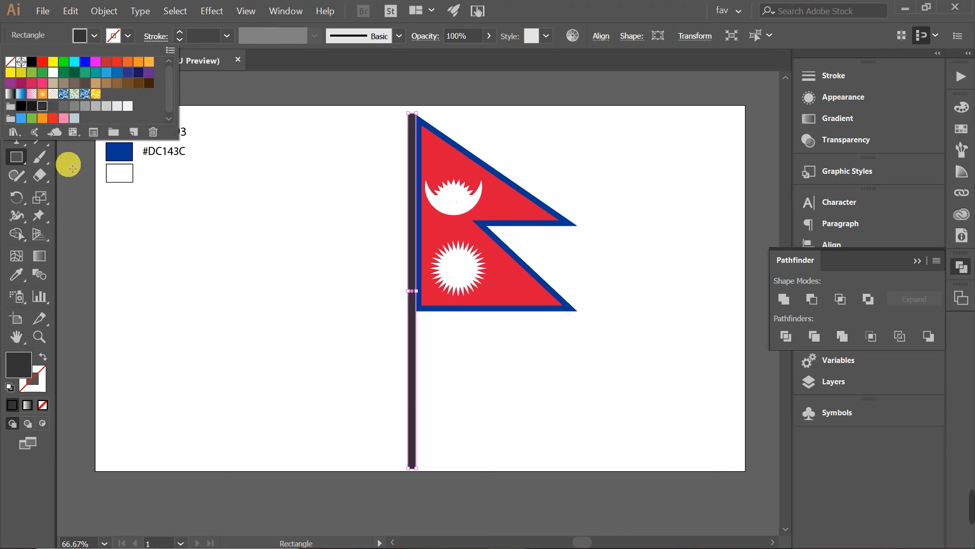
click(16, 154)
click(15, 79)
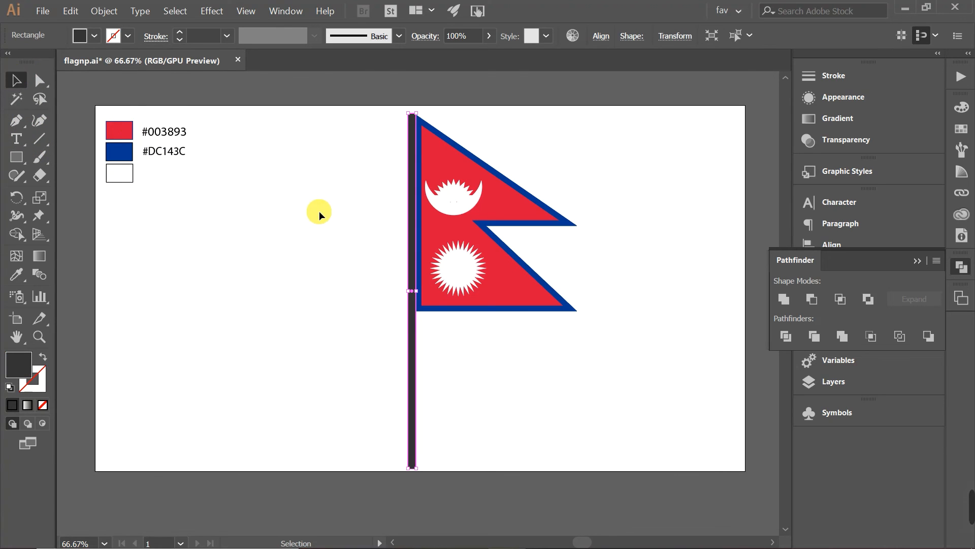
click(319, 211)
click(415, 203)
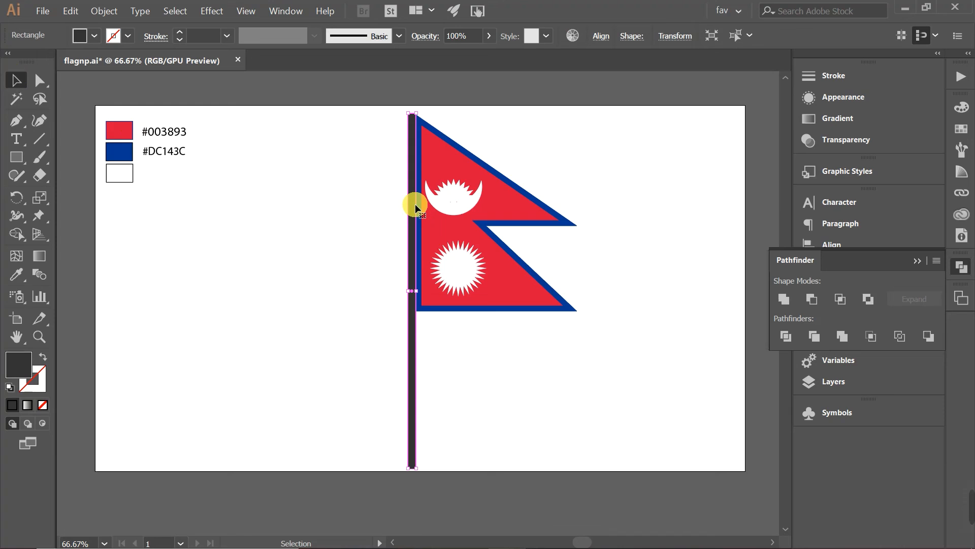